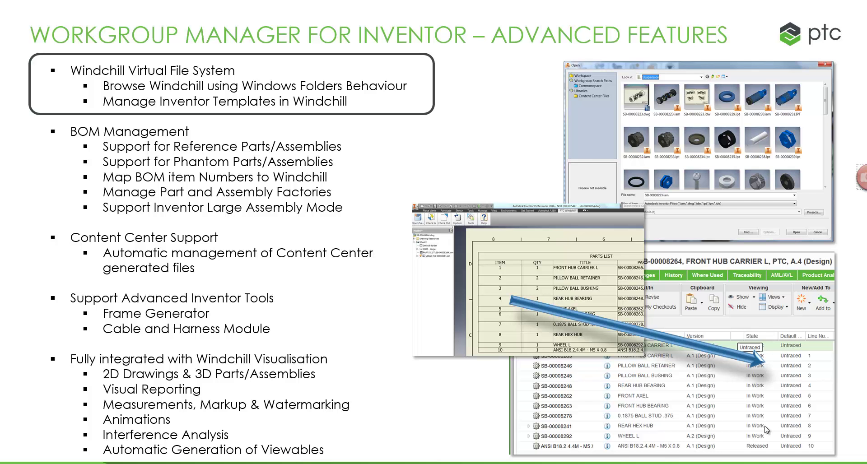
pyautogui.click(766, 427)
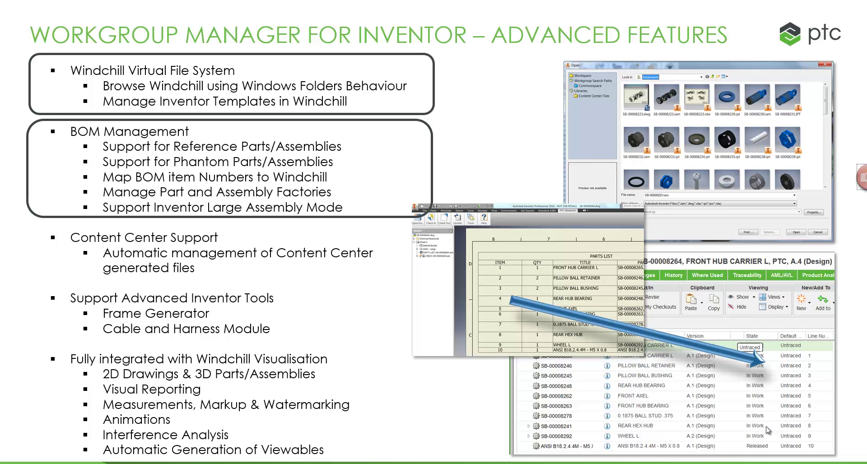
pyautogui.click(758, 440)
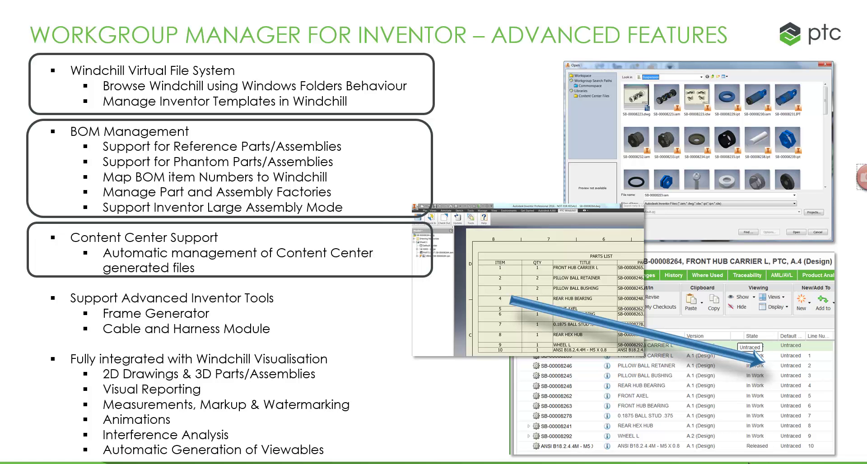
pyautogui.press('Right')
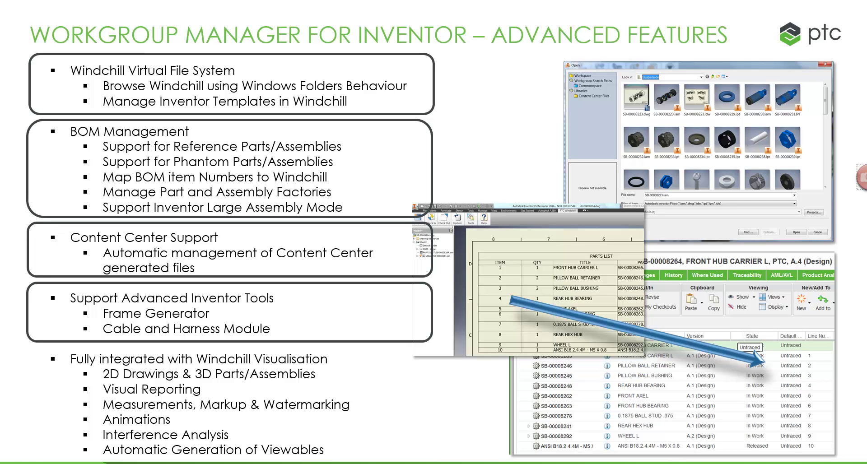
pyautogui.press('Right')
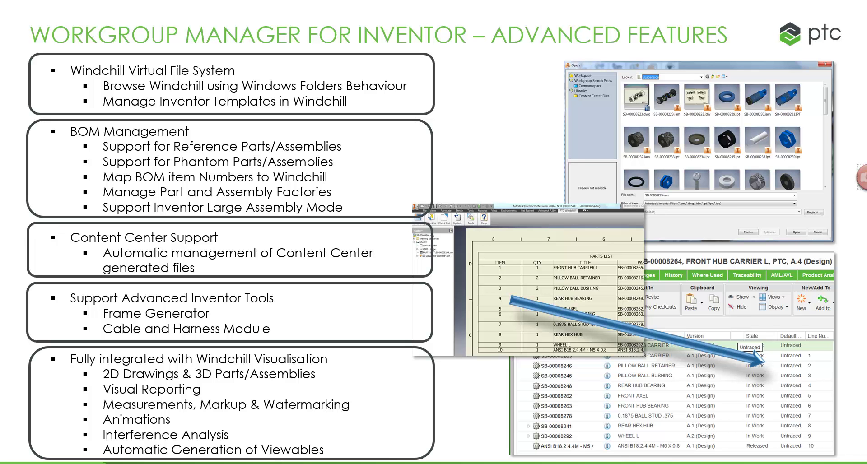
pyautogui.press('Right')
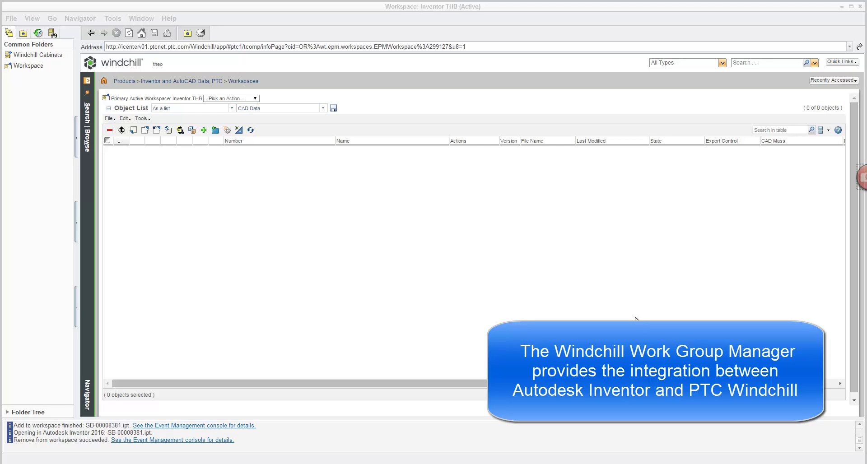
# - Start a new CAD document in the workspace from the inventor-ipt-part.ipt template and name it Main Bracket
pyautogui.click(112, 119)
pyautogui.moveTo(125, 163)
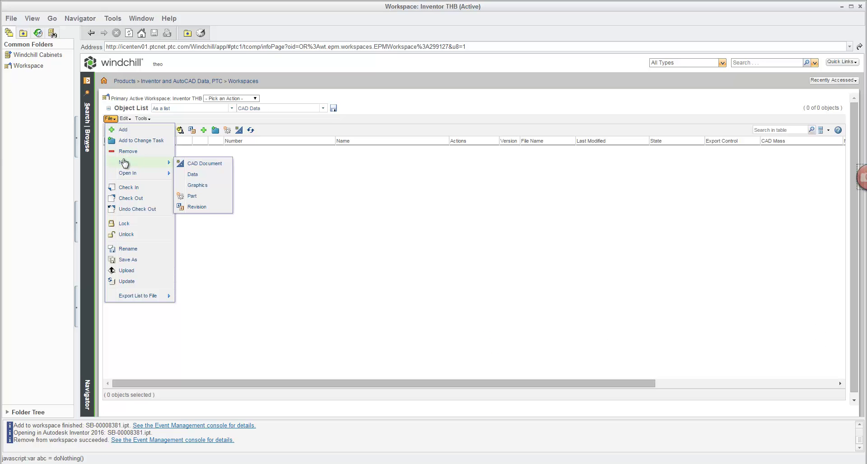
pyautogui.click(201, 165)
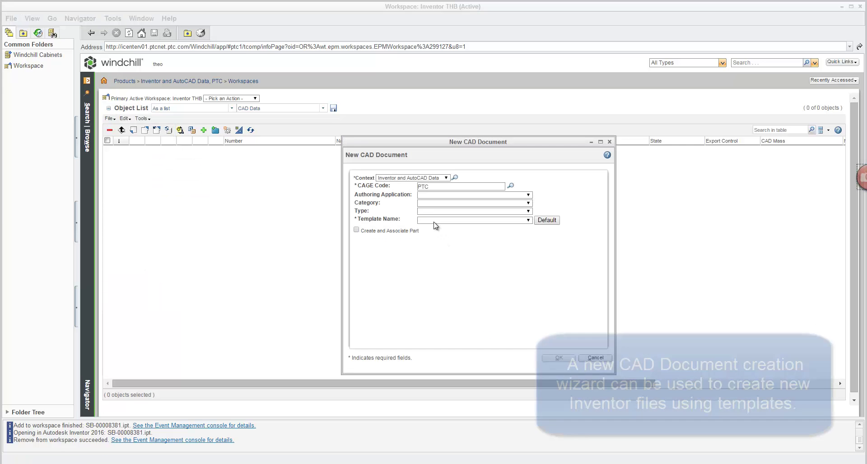
pyautogui.click(434, 221)
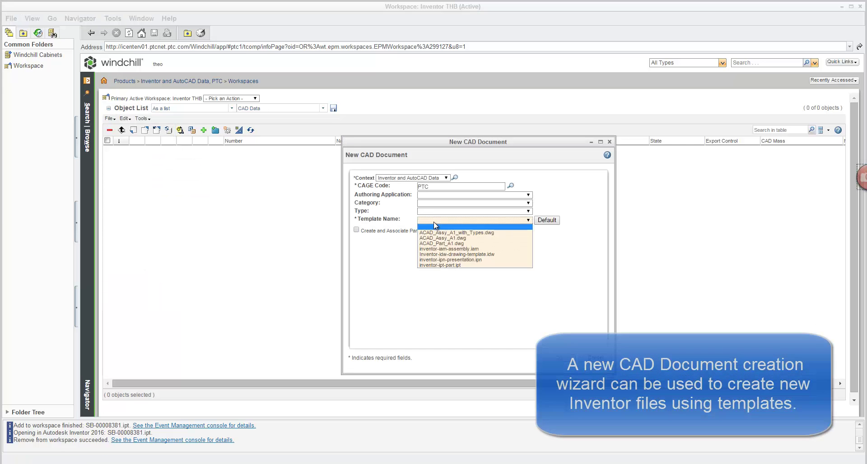
pyautogui.click(440, 266)
pyautogui.click(426, 259)
pyautogui.write('M')
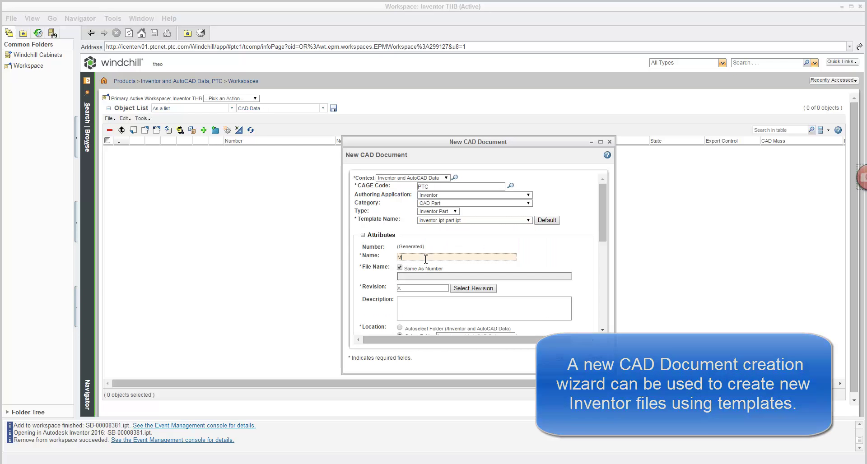
pyautogui.write('ain Bracket')
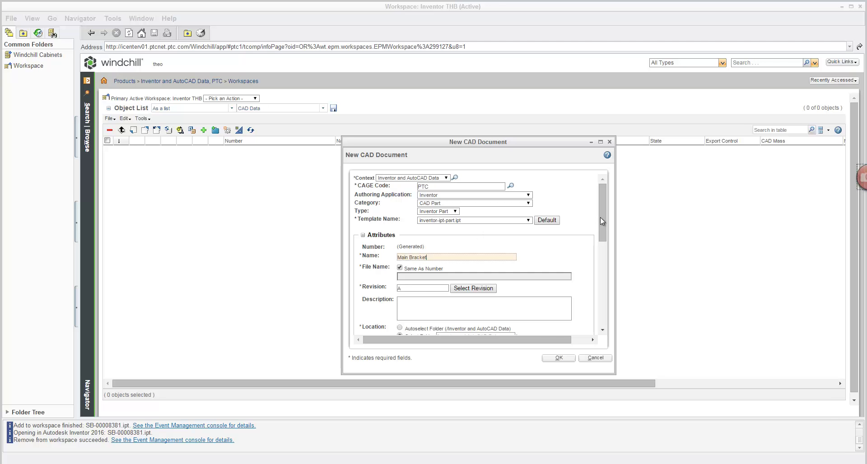
# - Enter "high Grade" as the material spec, enable opening in the authoring application, and create the CAD document
pyautogui.moveTo(600, 218); pyautogui.dragTo(606, 285)
pyautogui.click(491, 283)
pyautogui.write('high Grade')
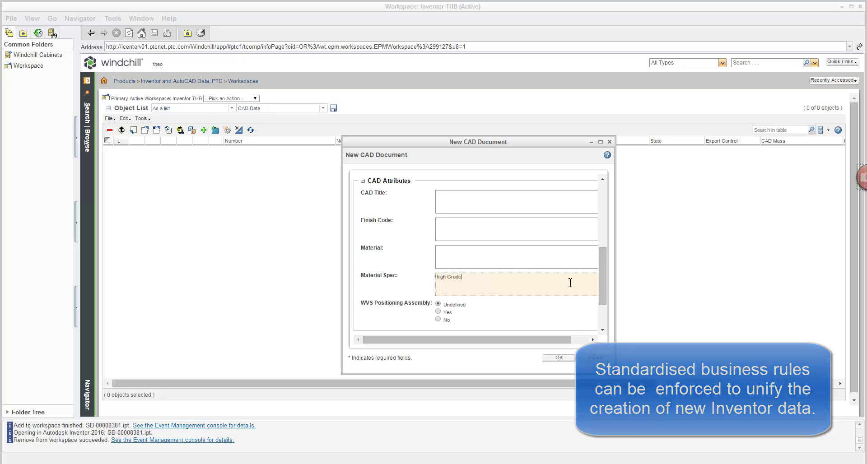
pyautogui.moveTo(606, 275); pyautogui.dragTo(604, 298)
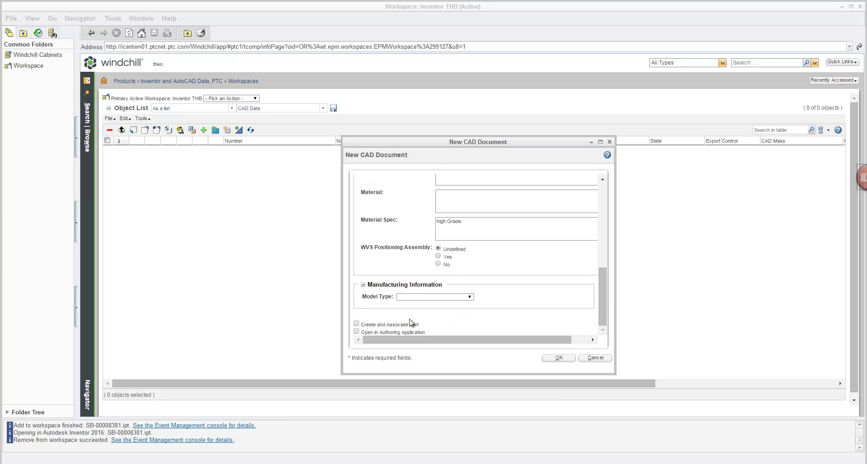
pyautogui.click(357, 331)
pyautogui.click(558, 357)
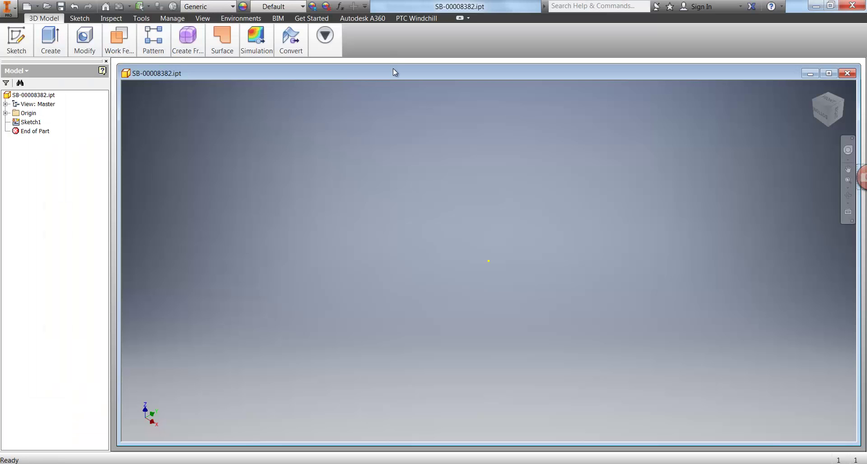
# - Maximize the part window and look over the embedded Windchill check-in, check-out and update commands
pyautogui.doubleClick(394, 68)
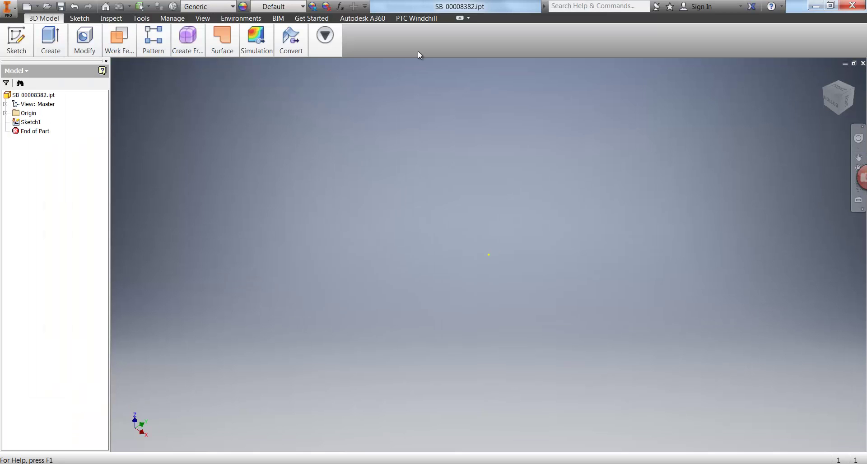
pyautogui.click(419, 19)
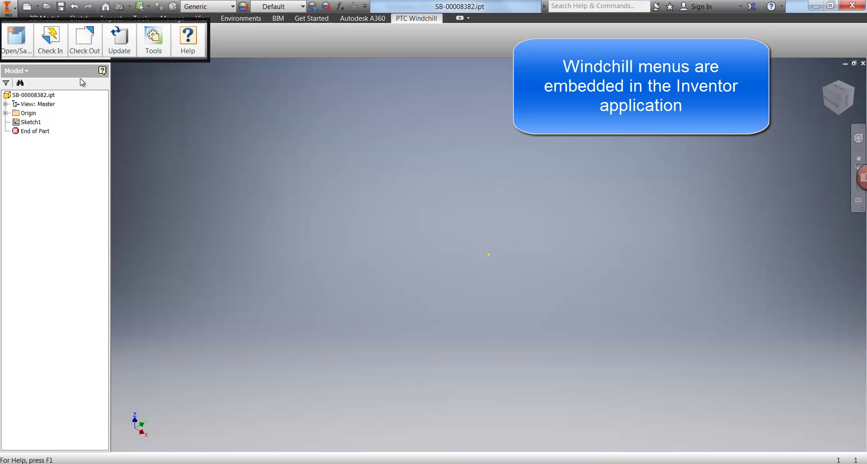
pyautogui.click(16, 38)
pyautogui.moveTo(45, 44)
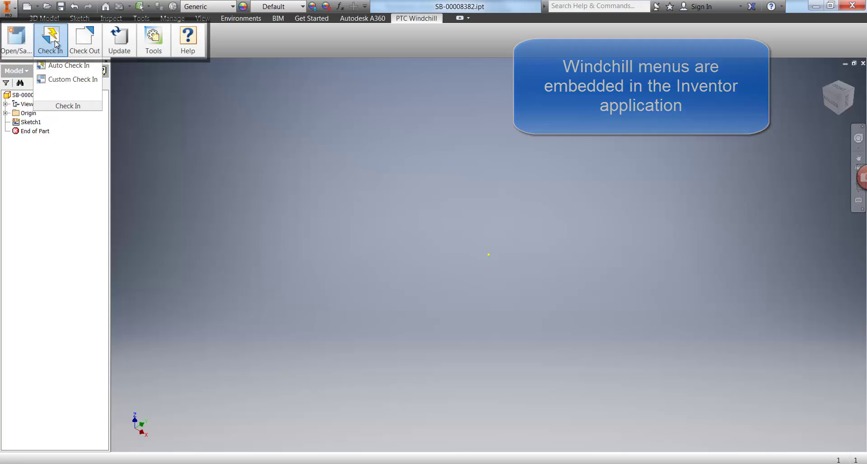
pyautogui.moveTo(90, 40)
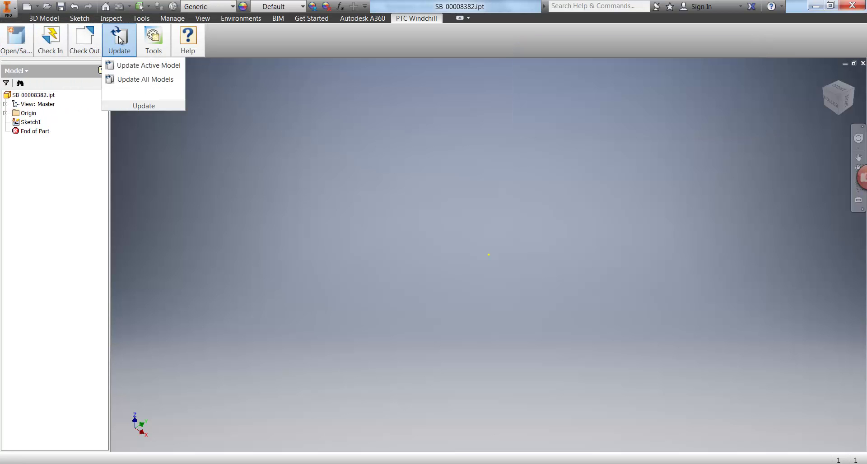
# - Review the new part's iProperties, examining the general, summary, project, status and custom metadata
pyautogui.rightClick(31, 95)
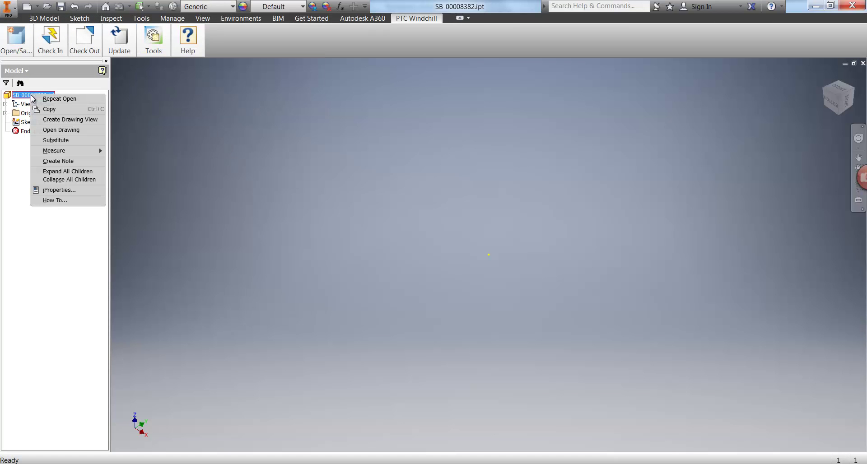
pyautogui.click(58, 190)
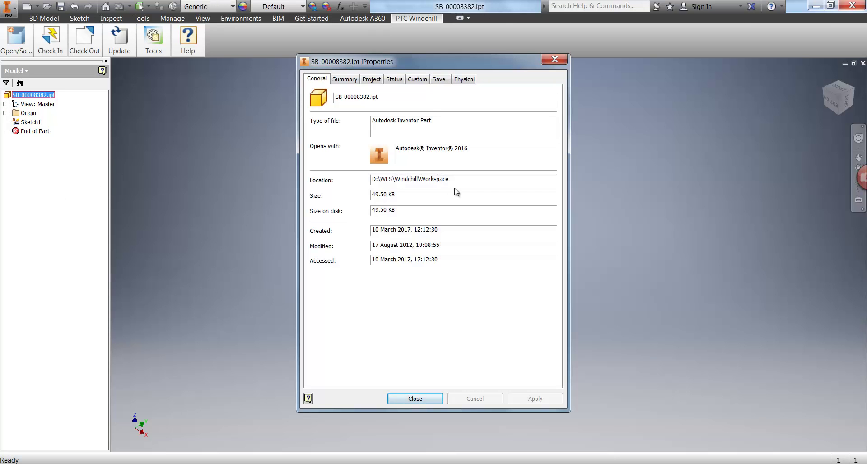
pyautogui.click(345, 80)
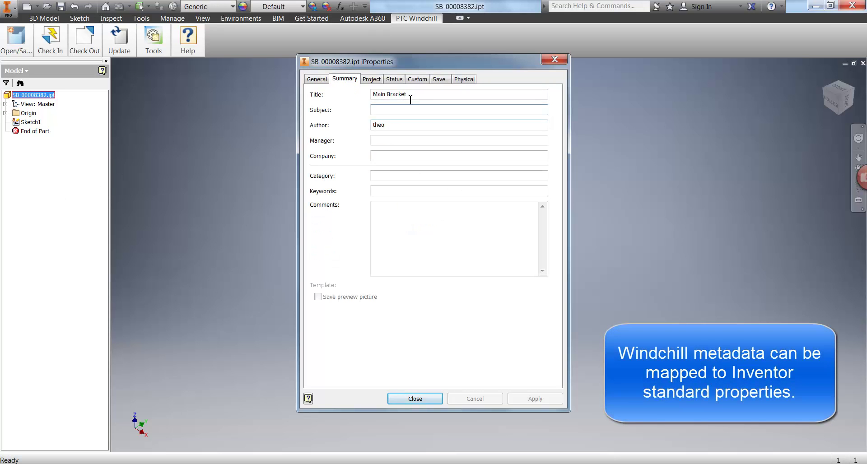
pyautogui.moveTo(410, 99); pyautogui.dragTo(372, 100)
pyautogui.click(371, 79)
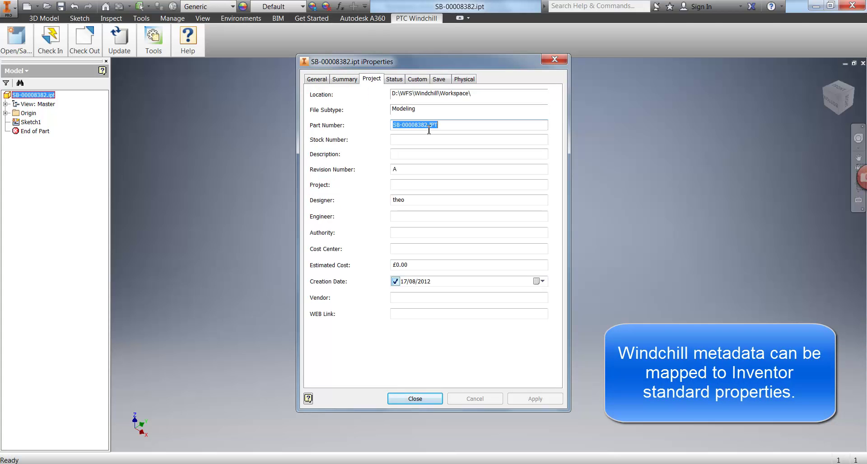
pyautogui.doubleClick(404, 169)
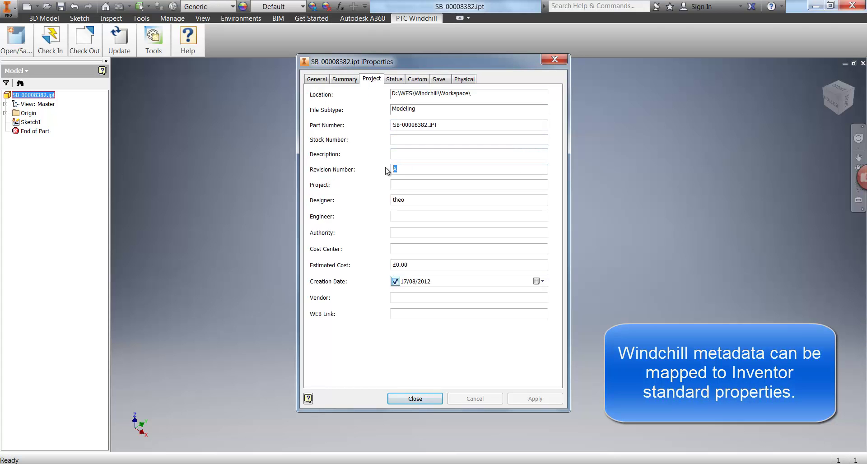
pyautogui.click(394, 80)
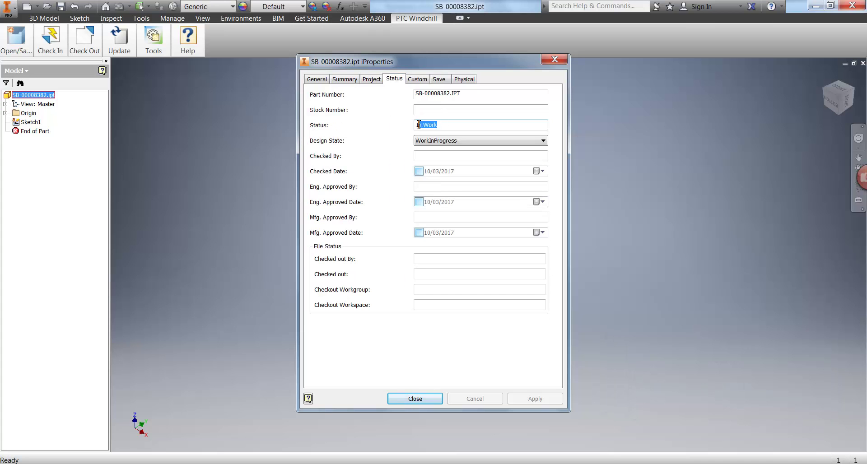
pyautogui.click(416, 80)
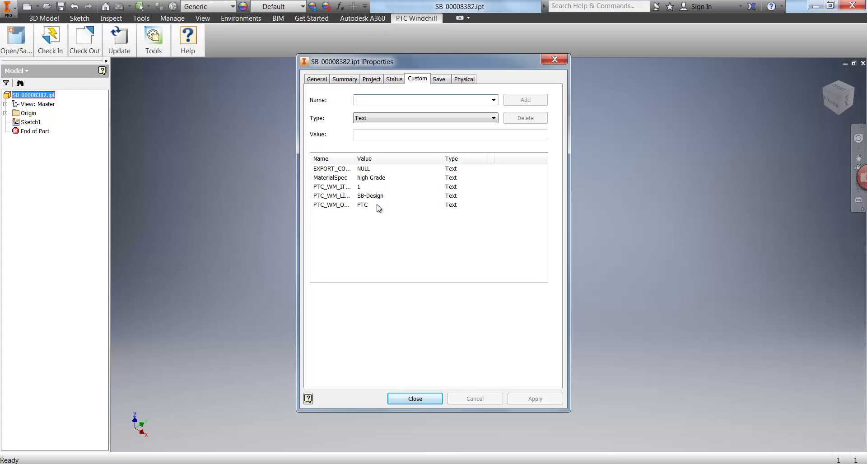
pyautogui.click(415, 399)
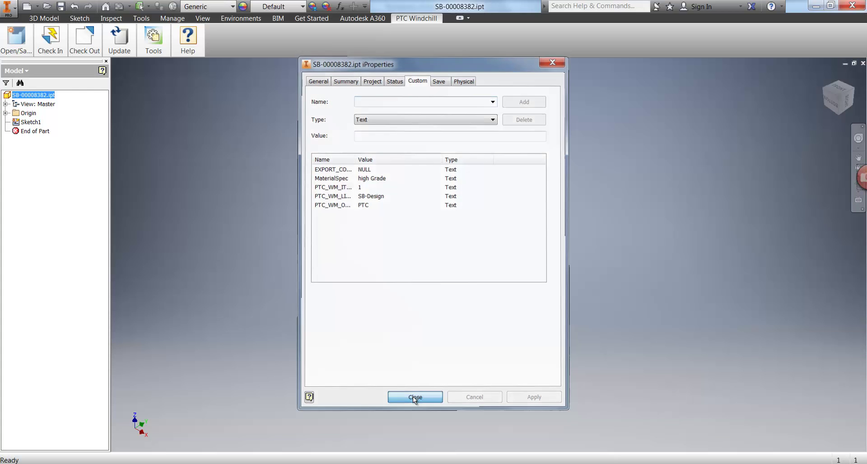
# - Sketch a rectangle on the XZ origin plane with a corner at the origin and extrude it into a block
pyautogui.click(44, 18)
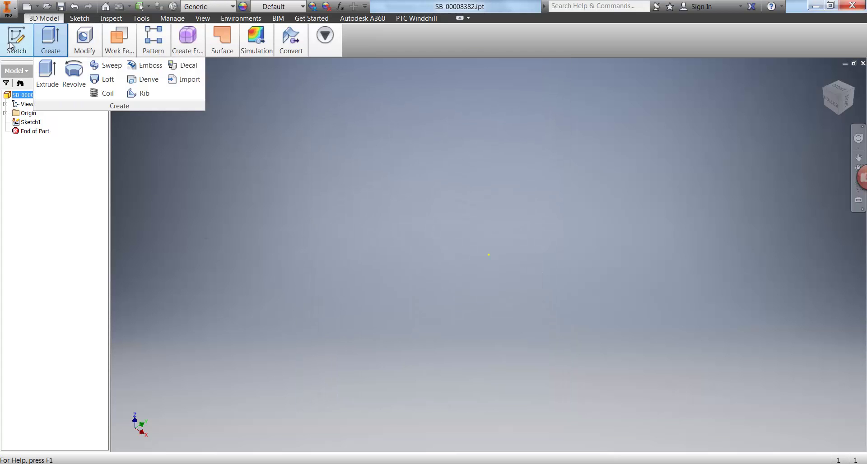
pyautogui.moveTo(8, 40)
pyautogui.click(28, 74)
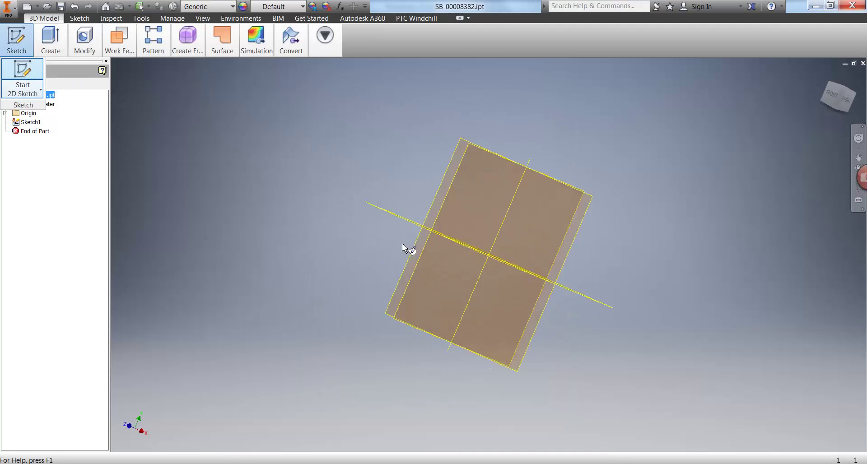
pyautogui.click(473, 281)
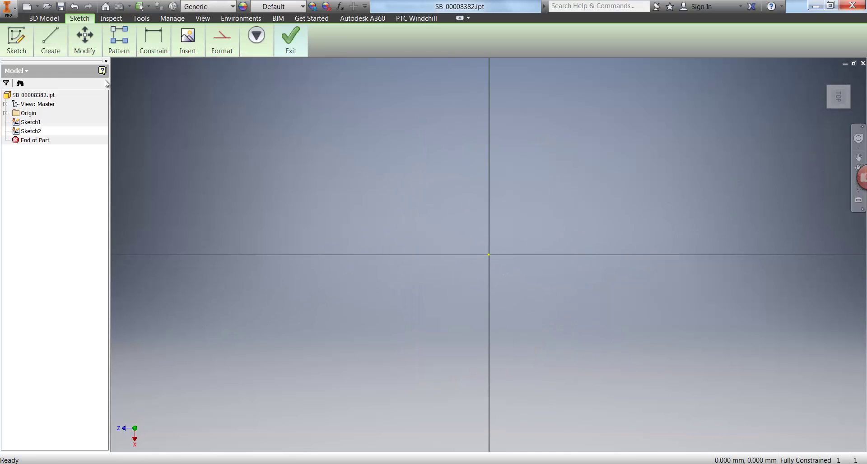
pyautogui.moveTo(50, 47)
pyautogui.click(131, 75)
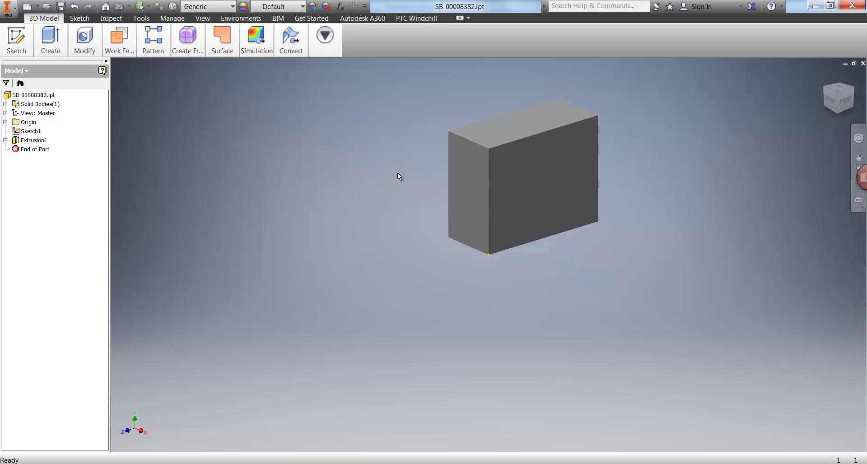
# - Start a custom check-in of the part to Windchill, accepting the file's migration to the current release
pyautogui.click(415, 19)
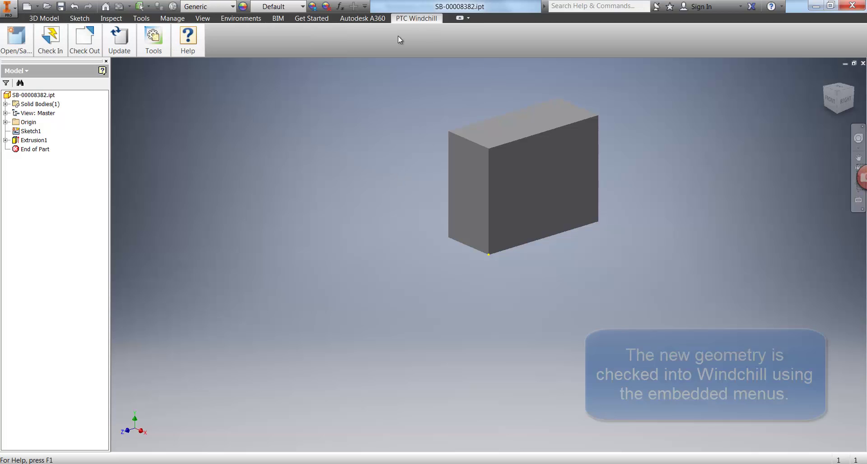
pyautogui.click(55, 95)
pyautogui.click(51, 40)
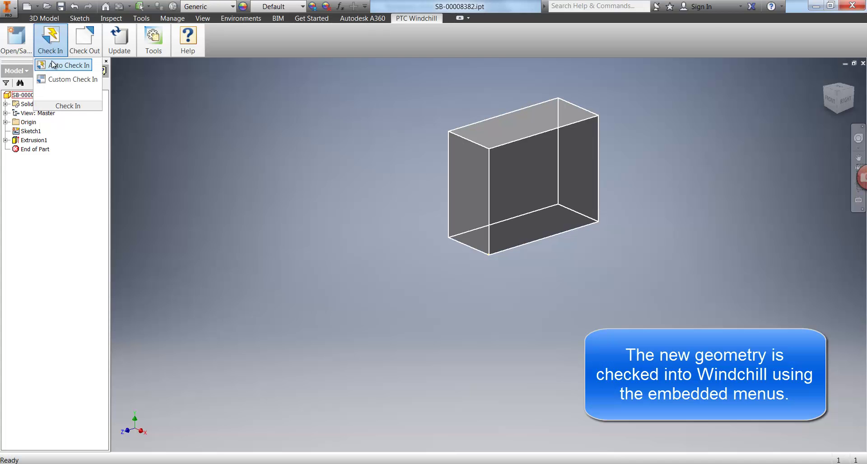
pyautogui.click(59, 79)
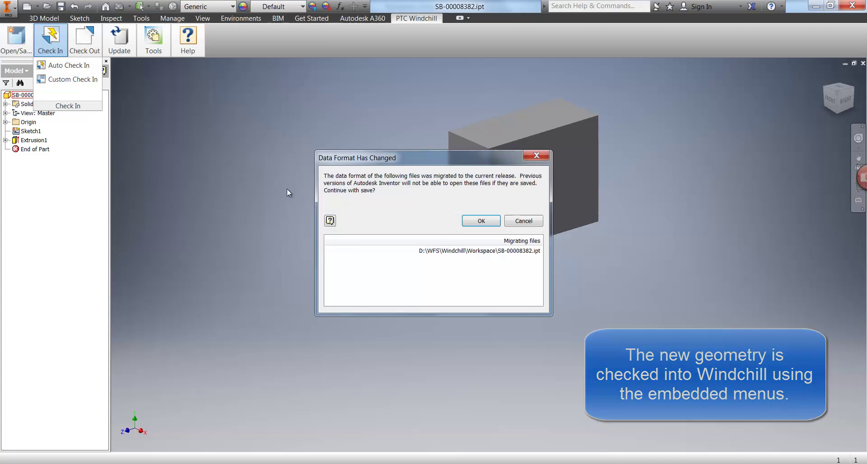
pyautogui.click(491, 226)
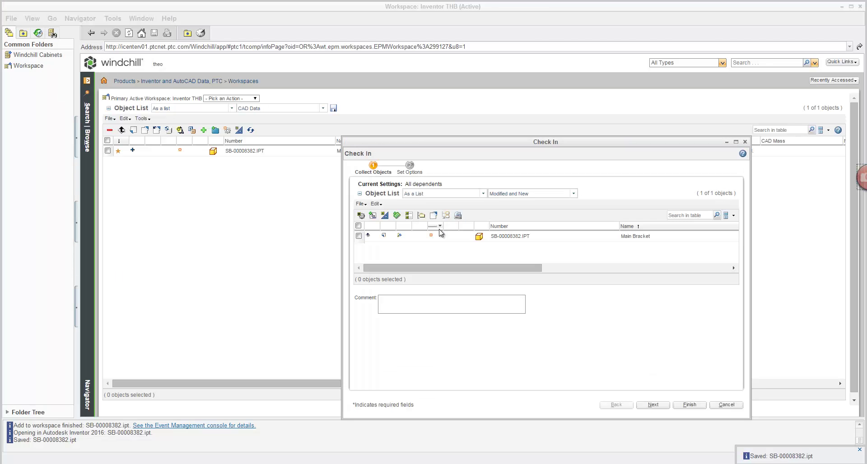
# - Select Main Bracket in the check-in object list and set the folder location where it is stored
pyautogui.click(359, 236)
pyautogui.click(420, 216)
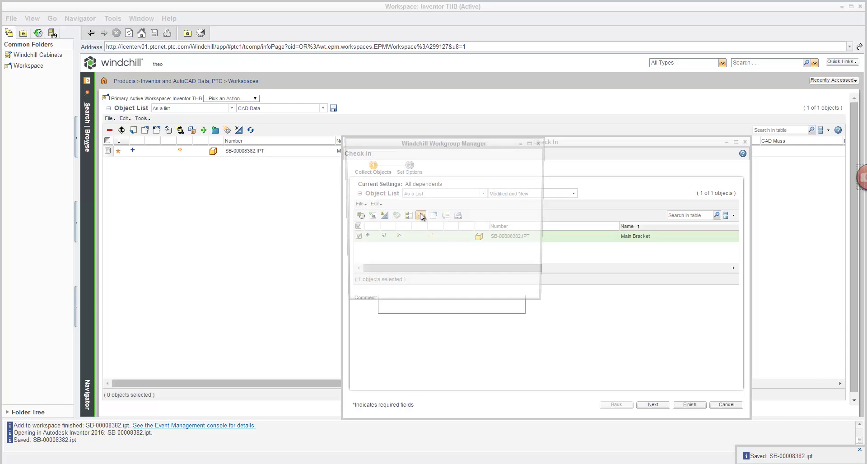
pyautogui.doubleClick(396, 197)
pyautogui.scroll(-2, 515, 222)
pyautogui.click(510, 228)
pyautogui.click(490, 286)
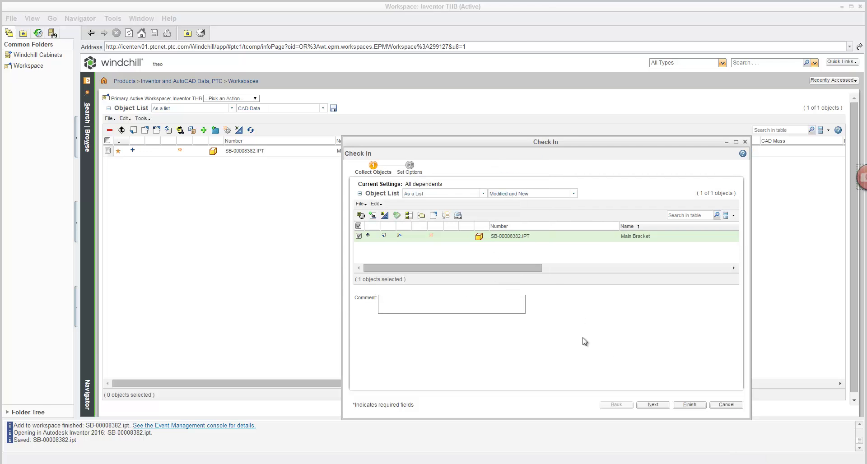
# - Add the check-in comment "Initial Design" for Main Bracket and finish the check-in to Windchill
pyautogui.click(403, 306)
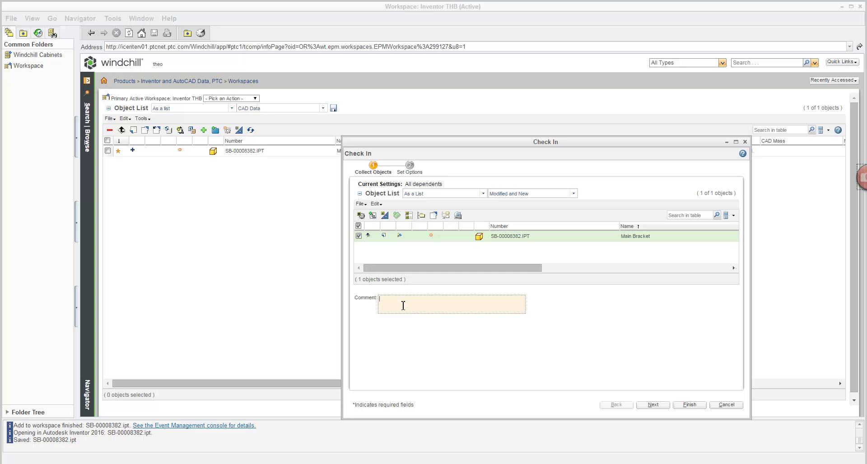
pyautogui.write('Initial Design')
pyautogui.click(688, 403)
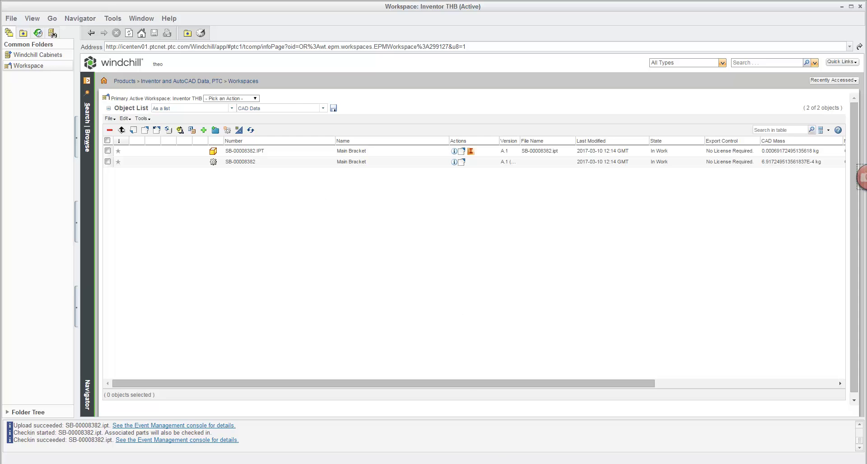
# - Switch back to Inventor and create a new part from the Windchill (mm) Part.ipt template
pyautogui.hotkey('alt', 'Tab')
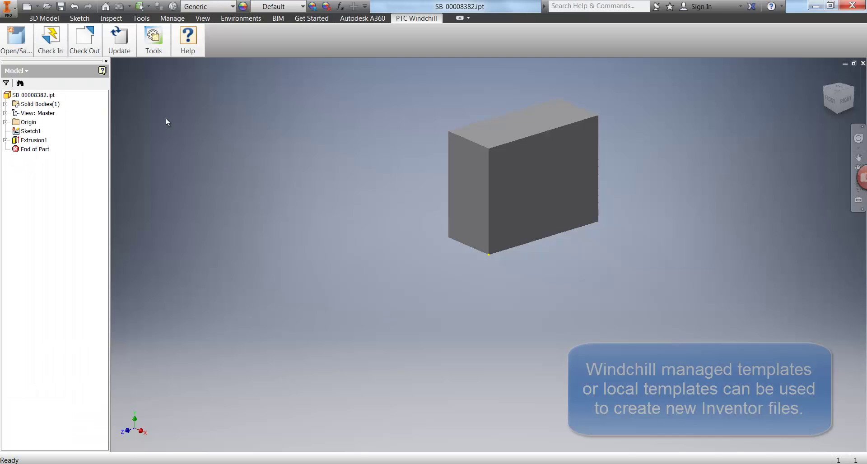
pyautogui.click(28, 8)
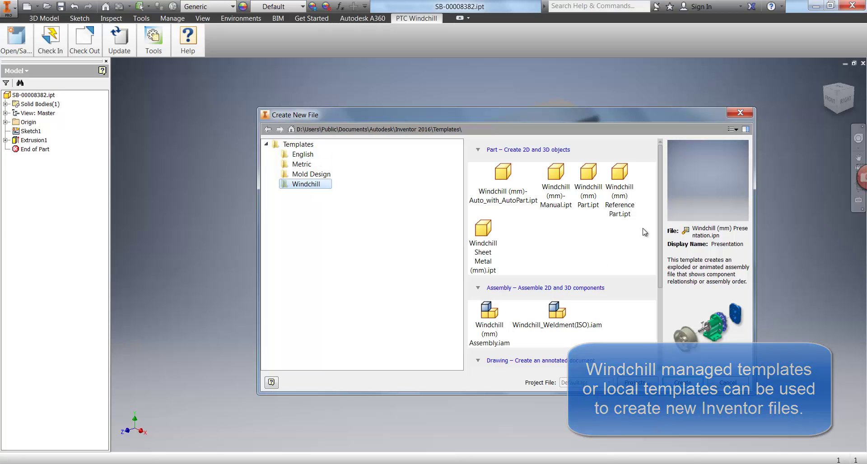
pyautogui.click(586, 181)
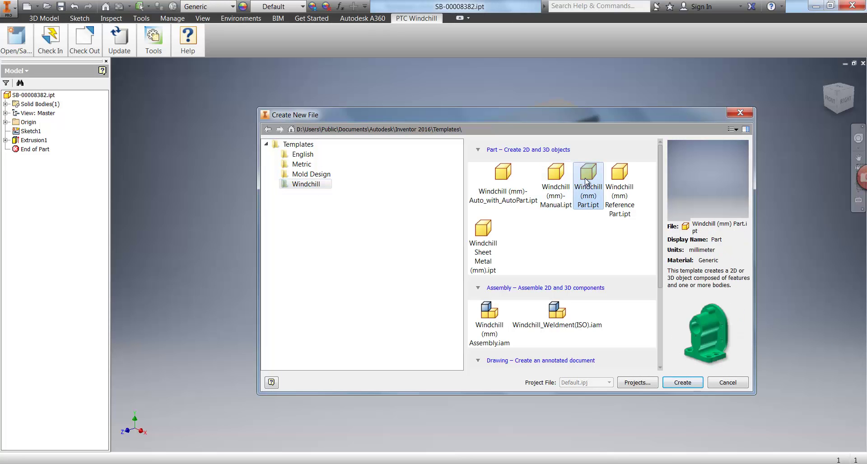
pyautogui.click(682, 383)
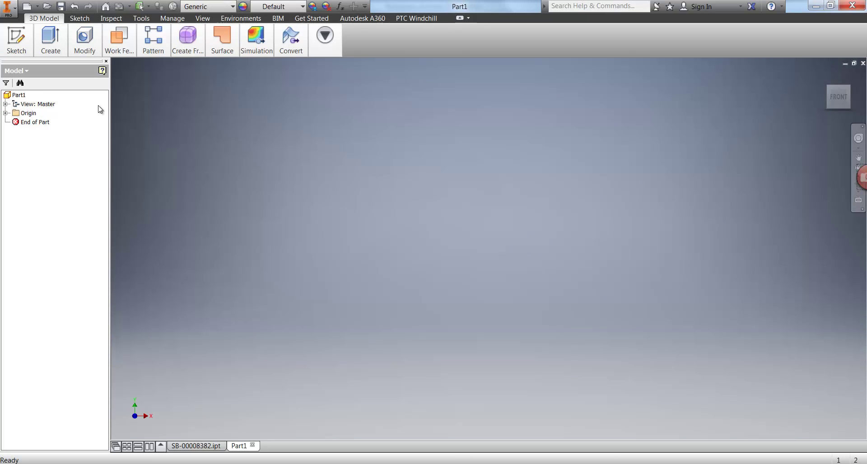
# - Set the new part's title iProperty to "Sub Bracket" and save it in the Workspace under the proposed name SB-00008401.ipt
pyautogui.rightClick(15, 94)
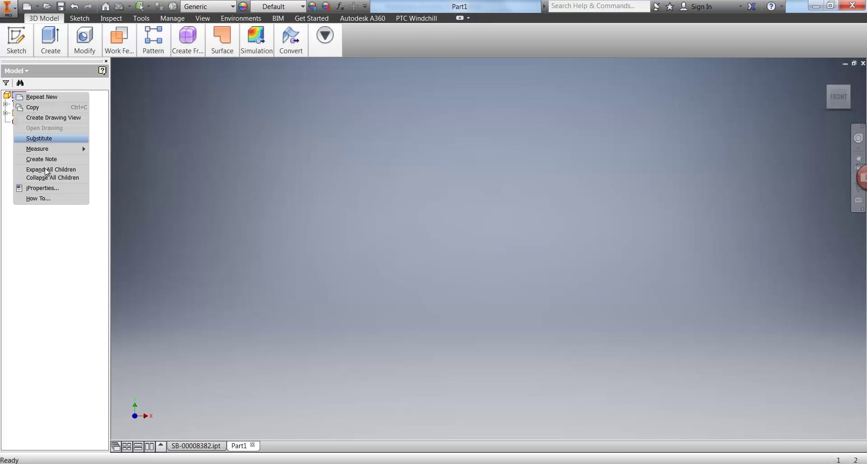
pyautogui.click(42, 188)
pyautogui.click(354, 81)
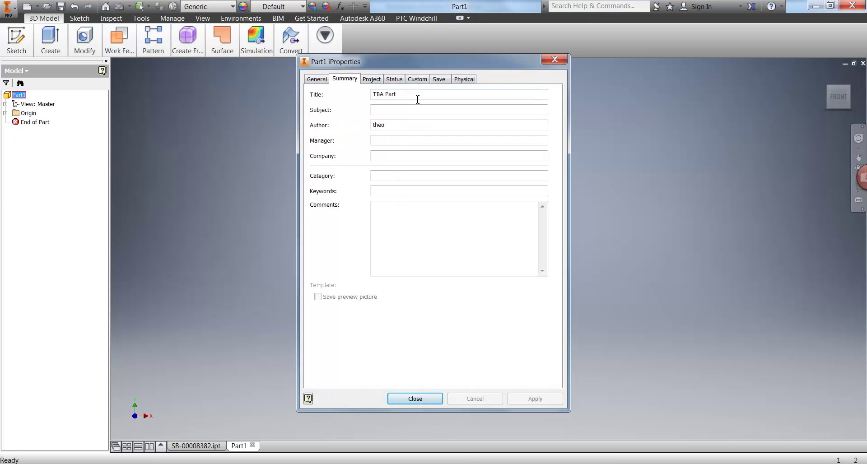
pyautogui.press('BackSpace')
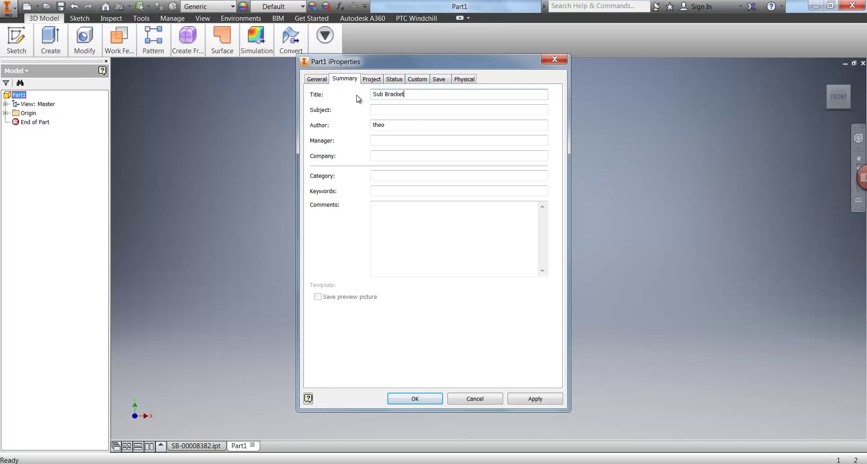
pyautogui.click(405, 400)
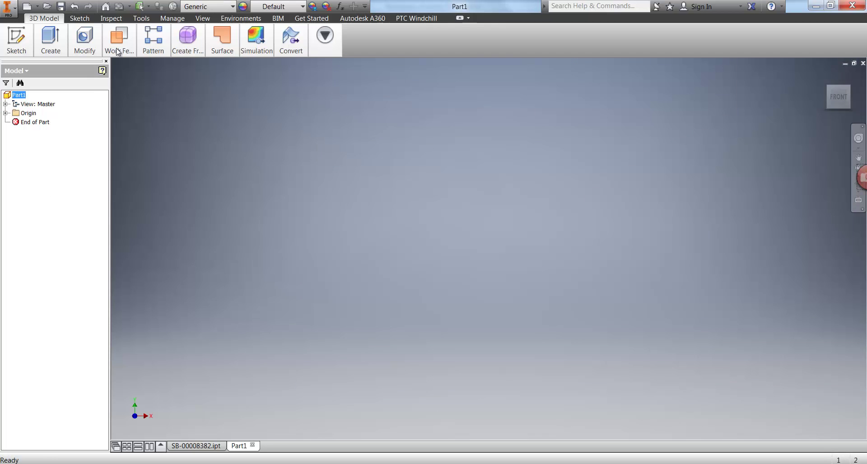
pyautogui.click(61, 6)
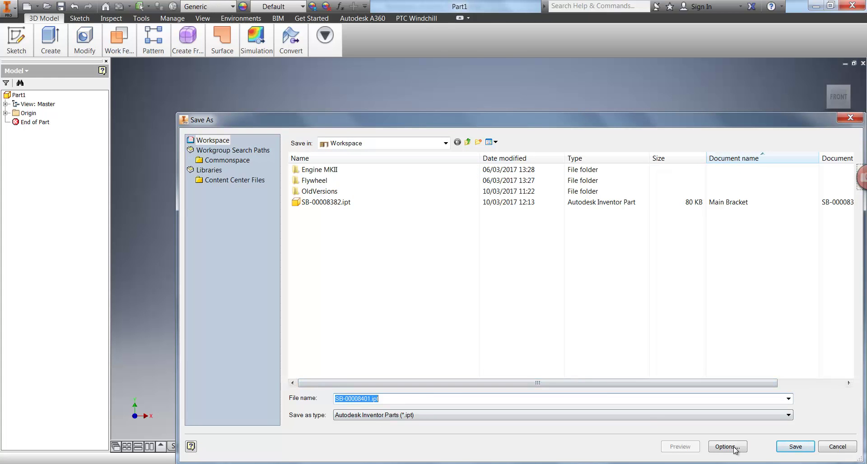
pyautogui.click(788, 446)
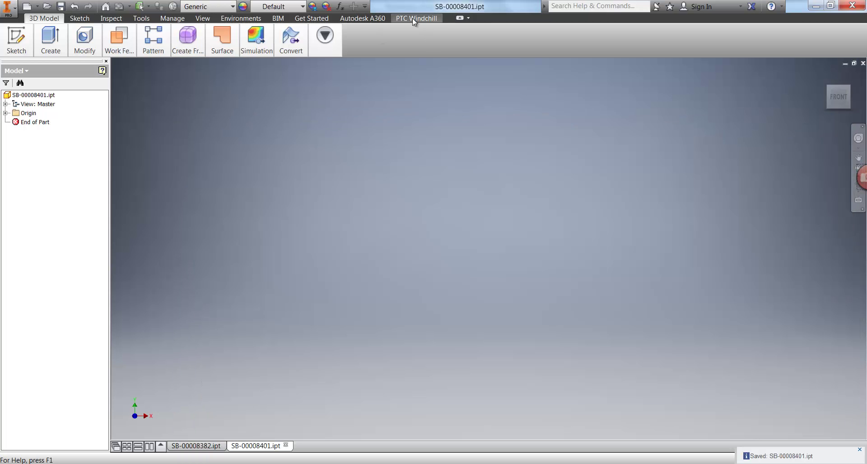
# - Sketch a notched, L-shaped profile on the horizontal XZ origin plane and extrude it into a solid block
pyautogui.moveTo(16, 43)
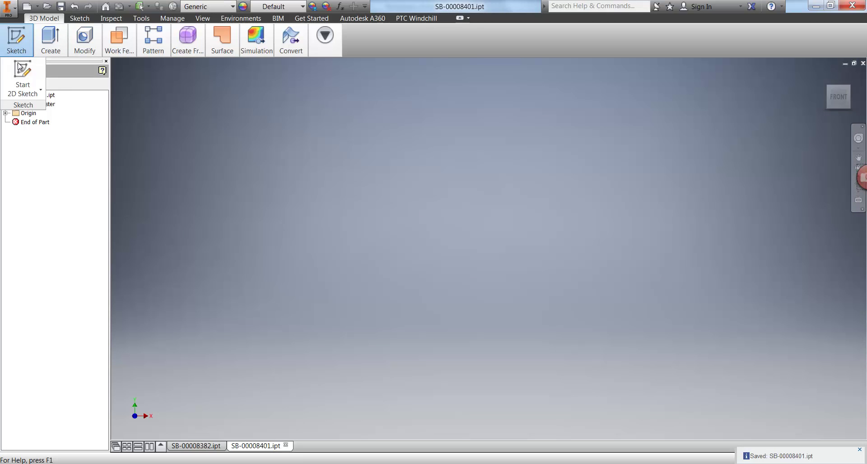
pyautogui.click(20, 68)
pyautogui.click(494, 289)
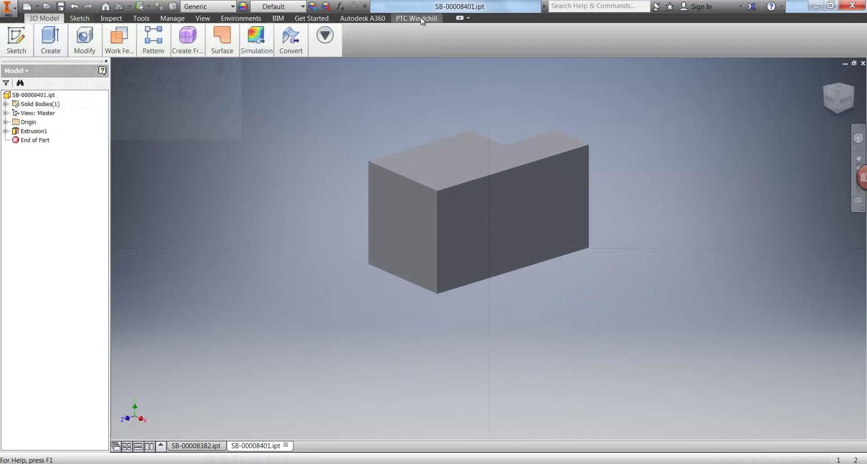
# - Check the Sub Bracket part into Windchill using Auto Check In
pyautogui.click(417, 18)
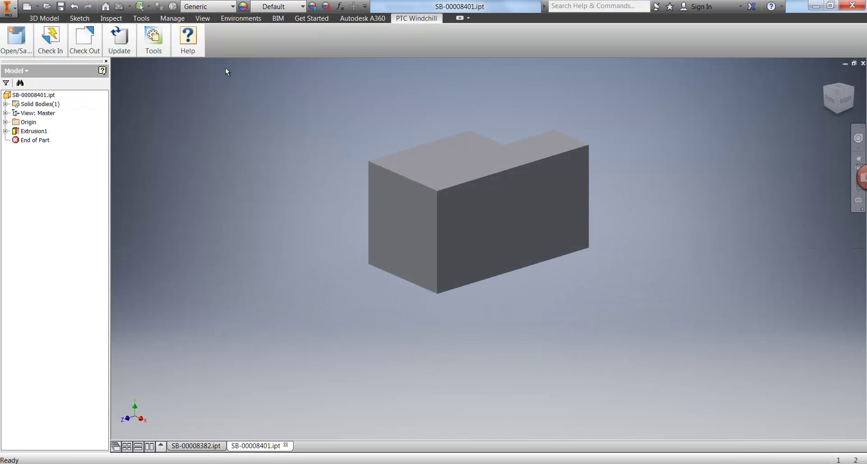
pyautogui.click(50, 39)
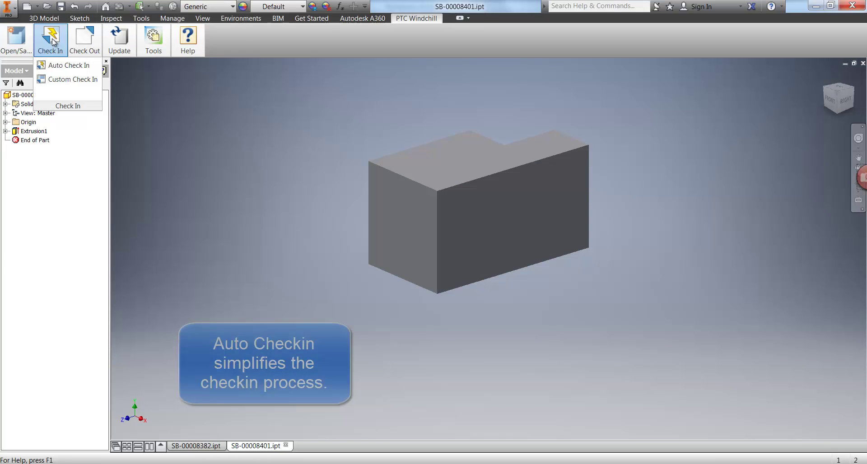
pyautogui.click(57, 66)
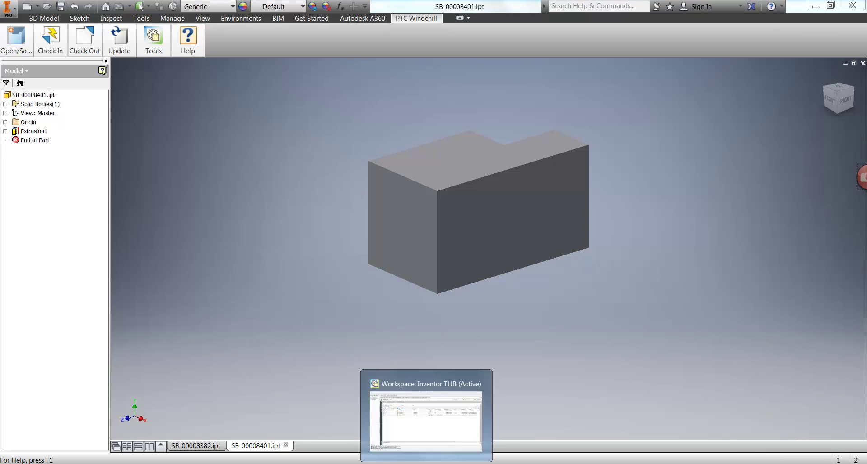
# - Switch to the Windchill workspace window and open the FRONT HUB CARRIER R assembly SB-00008266.IAM from the CAD Data Suspension folder in Inventor
pyautogui.click(427, 463)
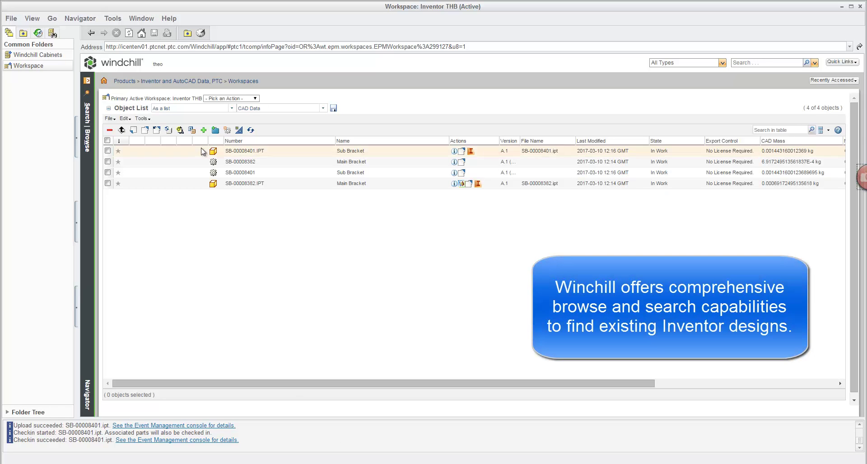
pyautogui.click(185, 82)
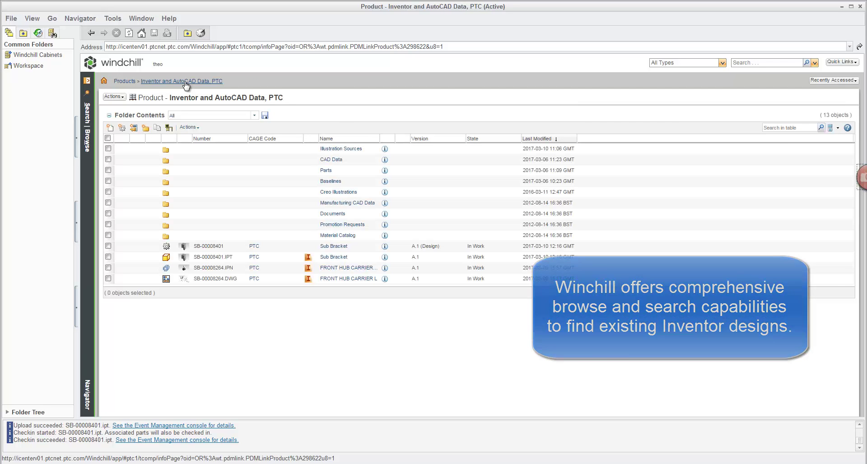
pyautogui.click(336, 163)
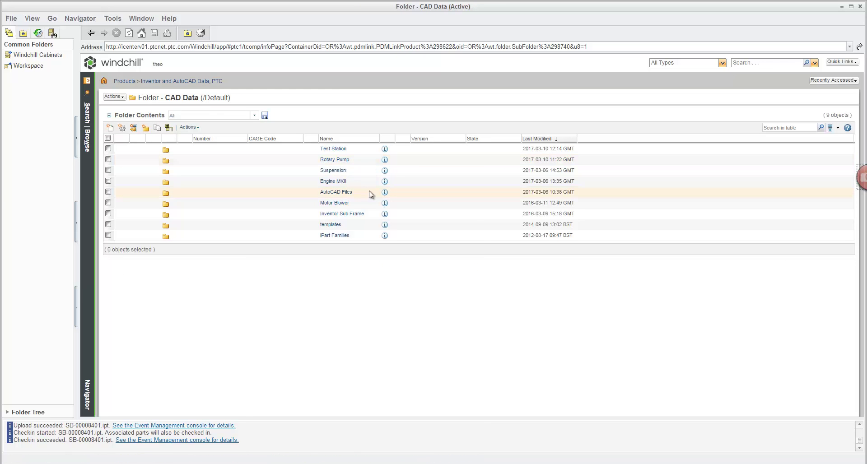
pyautogui.click(330, 171)
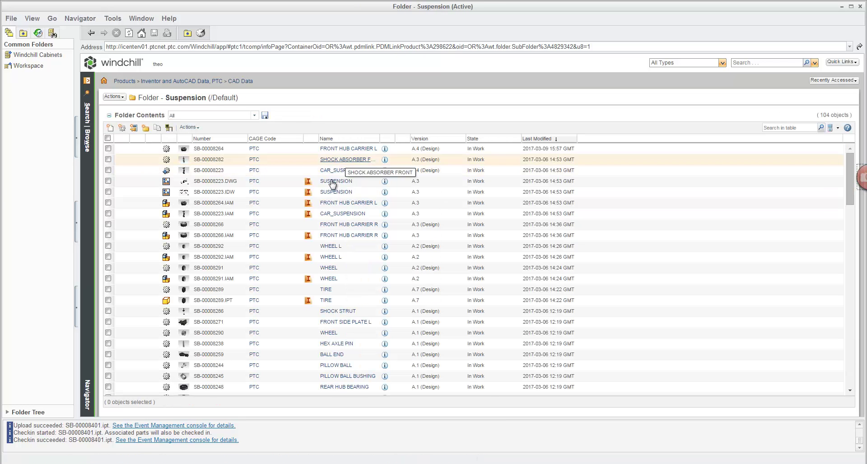
pyautogui.rightClick(280, 236)
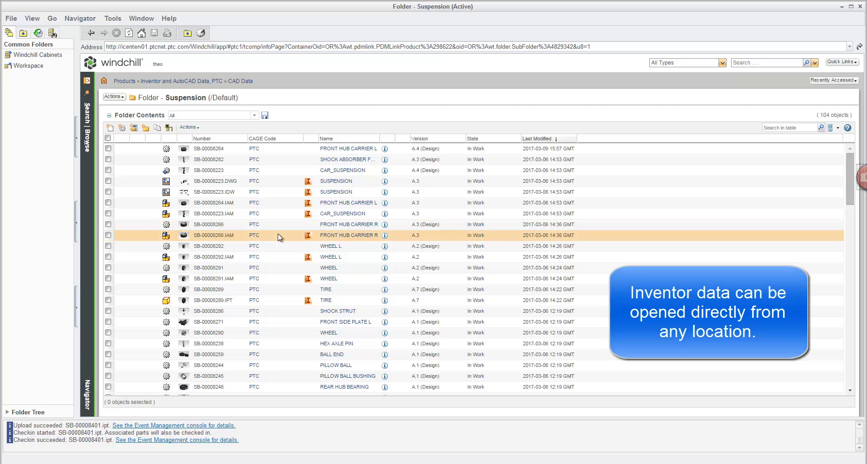
pyautogui.moveTo(322, 105)
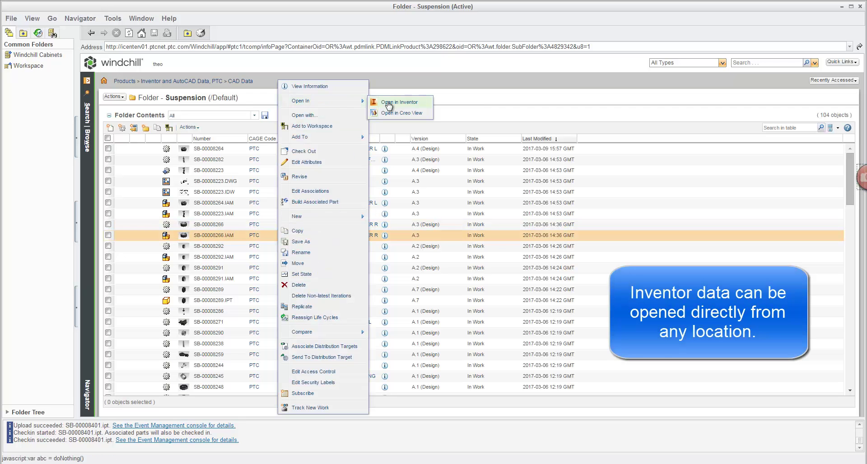
pyautogui.click(389, 104)
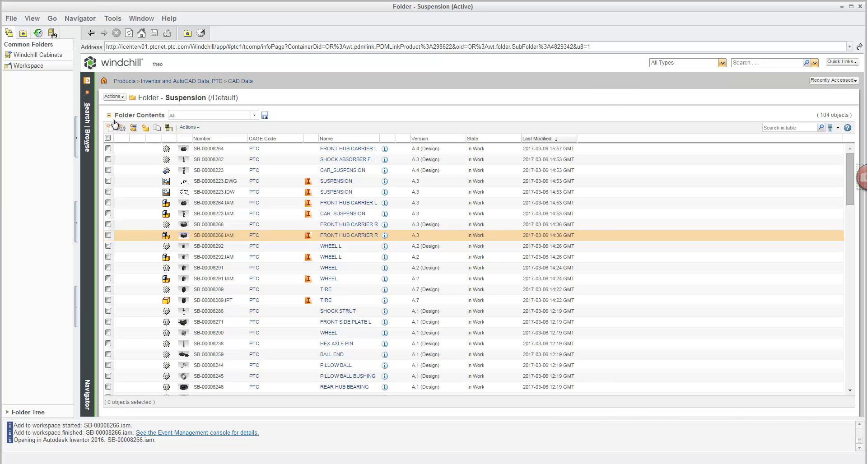
# - Run the saved search Inventor Drawings and preview the Rotary Pump Exploded View, Blower Assembly Drawing and ENGINE CASE thumbnails
pyautogui.click(88, 84)
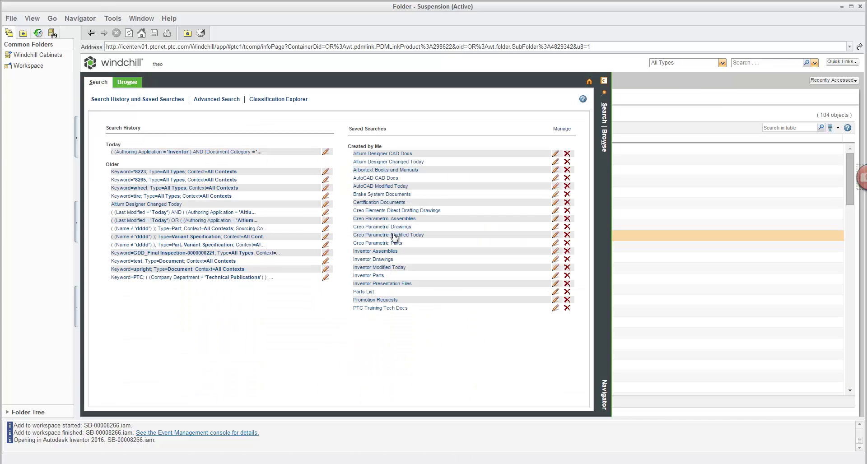
pyautogui.click(380, 261)
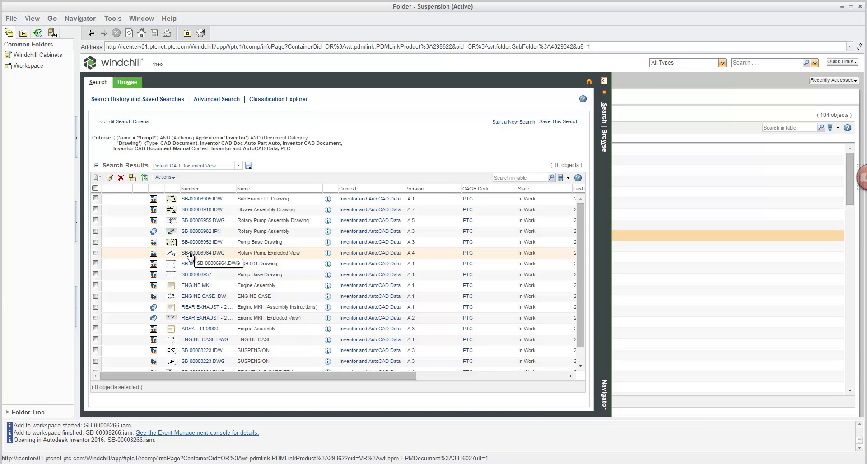
pyautogui.click(172, 276)
pyautogui.click(172, 256)
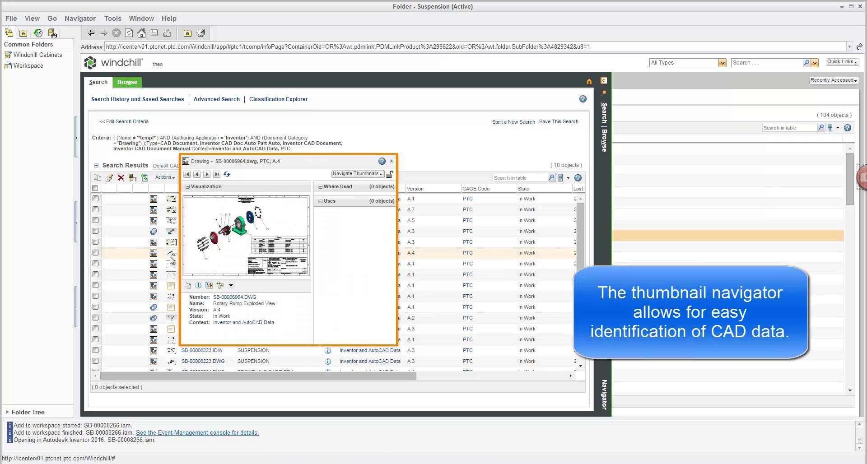
pyautogui.click(172, 213)
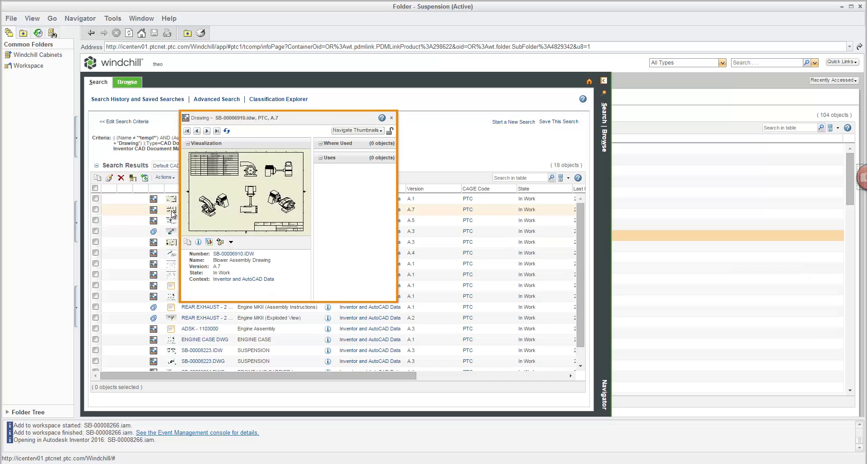
pyautogui.moveTo(172, 342)
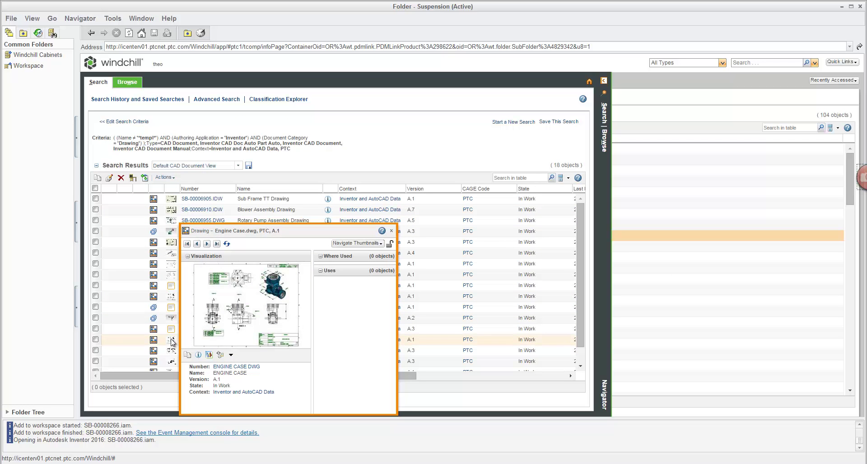
# - Open the ENGINE CASE DWG drawing from the search results in Inventor
pyautogui.rightClick(172, 341)
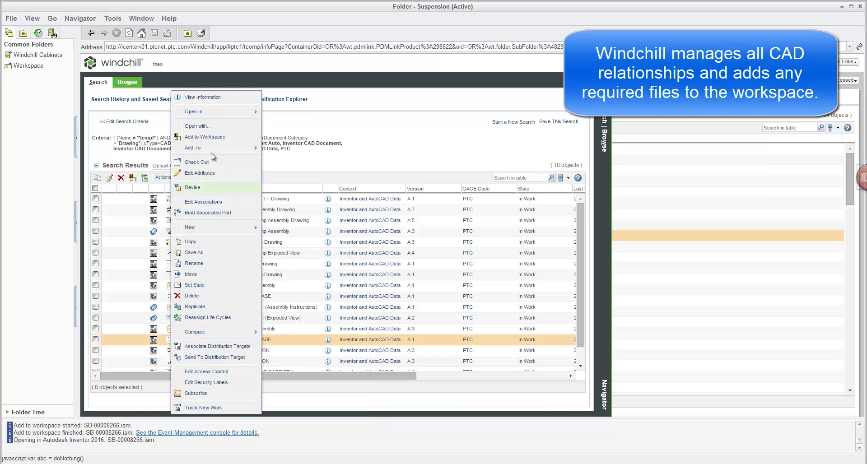
pyautogui.moveTo(204, 113)
pyautogui.click(285, 113)
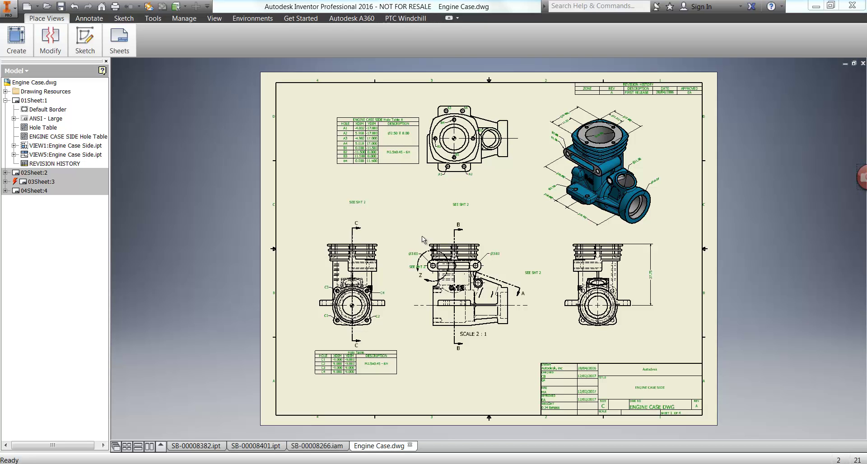
# - Switch to the Data (D:) window in Windows Explorer and browse to WFS > Windchill > Workspace to examine the workspace files
pyautogui.moveTo(124, 421)
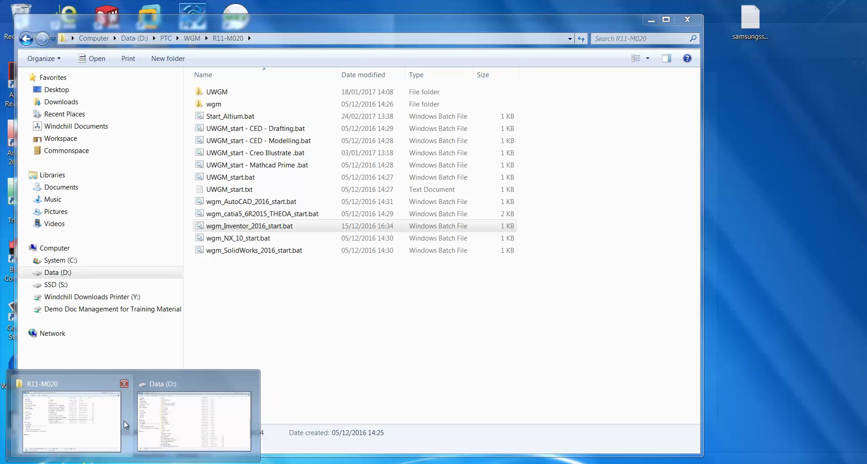
pyautogui.click(174, 406)
pyautogui.doubleClick(190, 377)
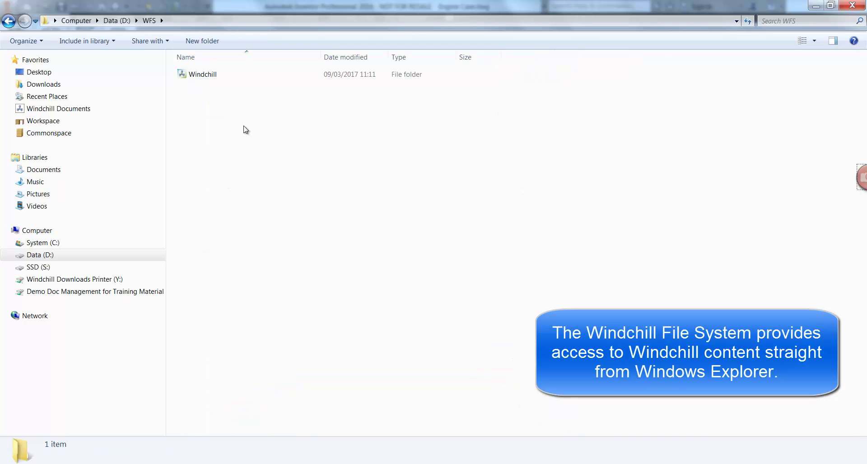
pyautogui.doubleClick(212, 76)
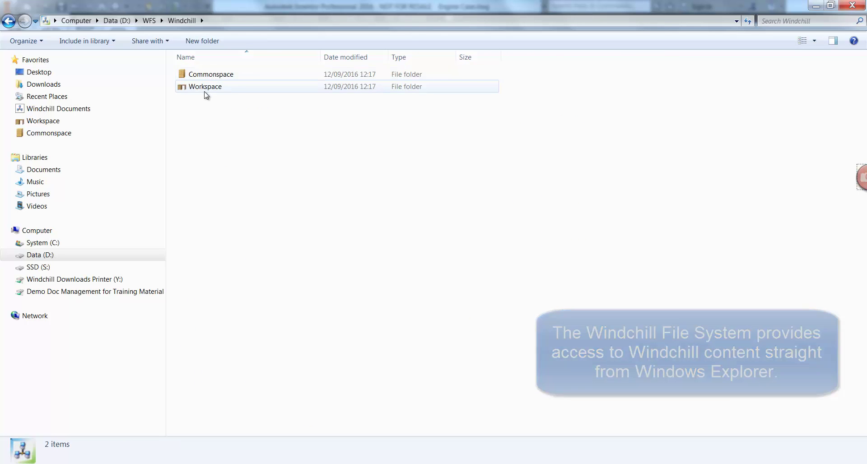
pyautogui.doubleClick(226, 87)
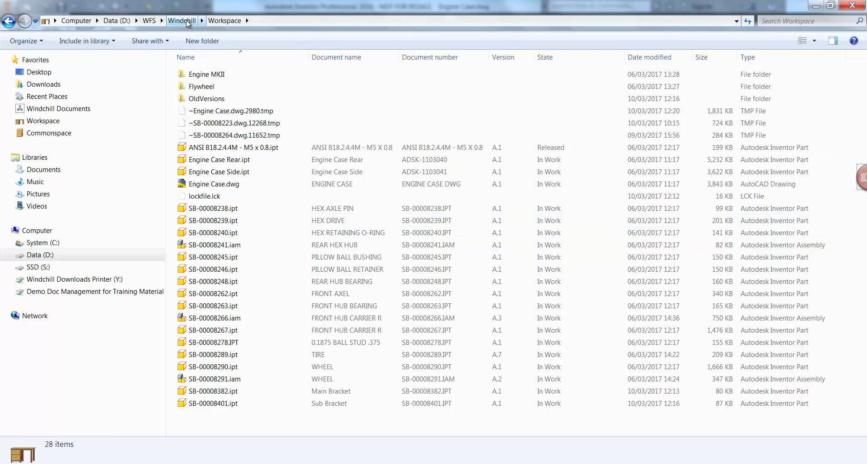
# - Browse from the Windchill folder through Commonspace, Products, Inventor and AutoCAD Data and CAD Data to the Suspension folder
pyautogui.click(191, 25)
pyautogui.doubleClick(234, 76)
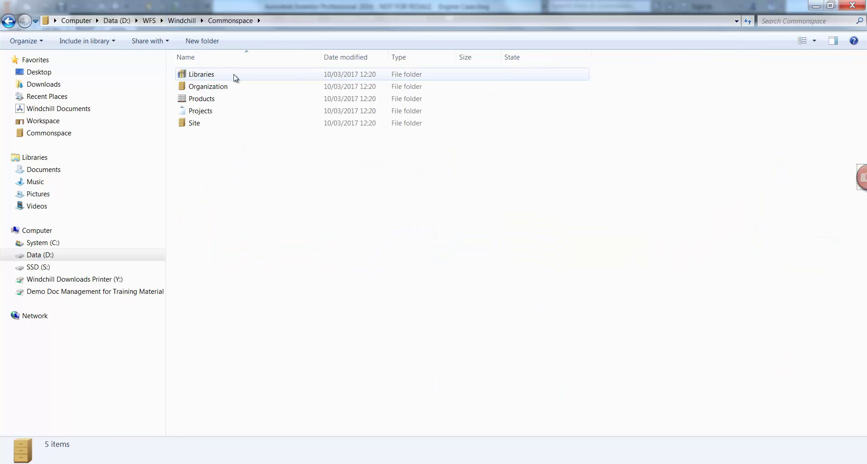
pyautogui.doubleClick(232, 98)
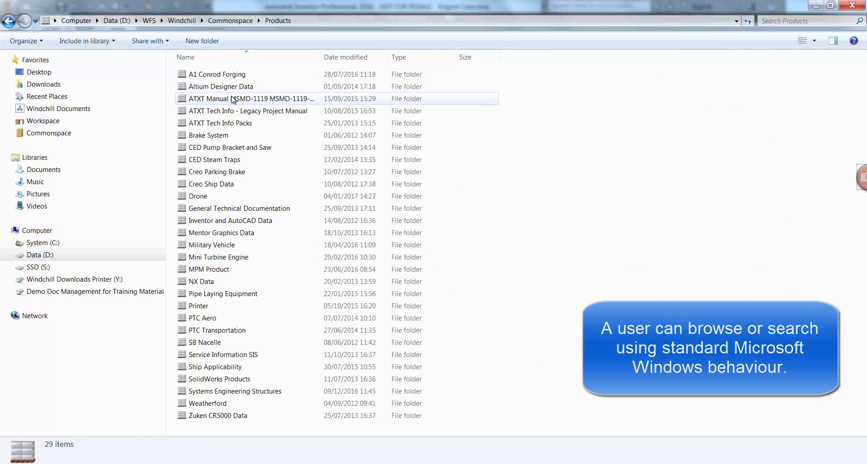
pyautogui.doubleClick(253, 223)
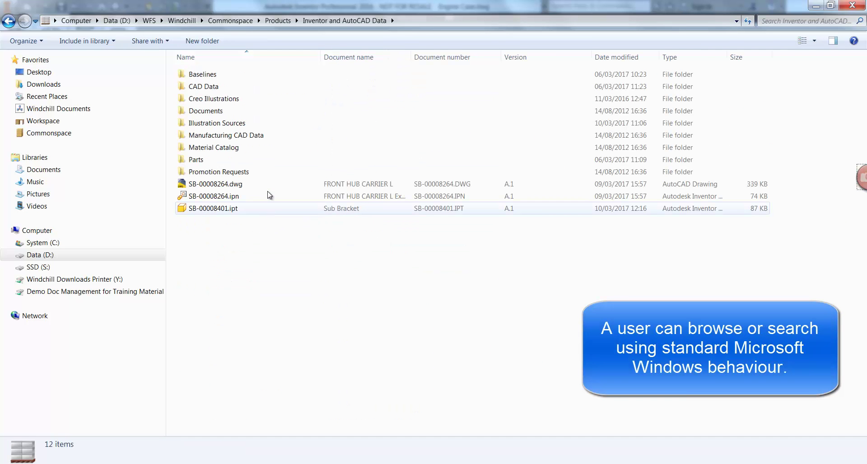
pyautogui.doubleClick(225, 90)
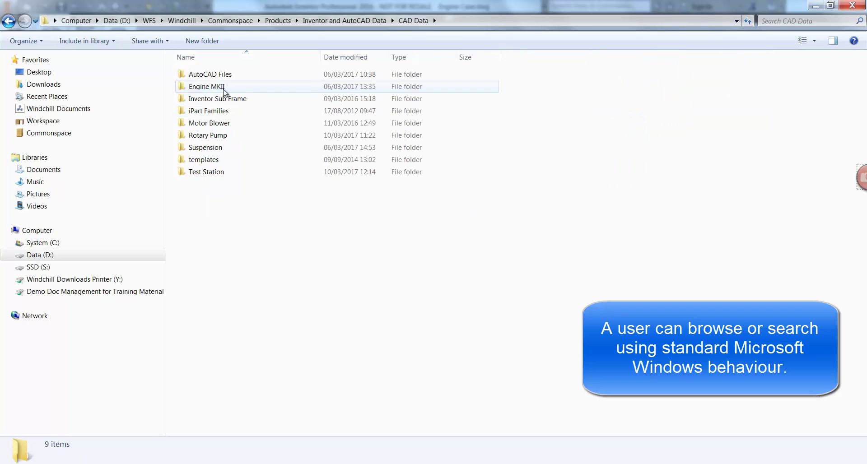
pyautogui.doubleClick(248, 151)
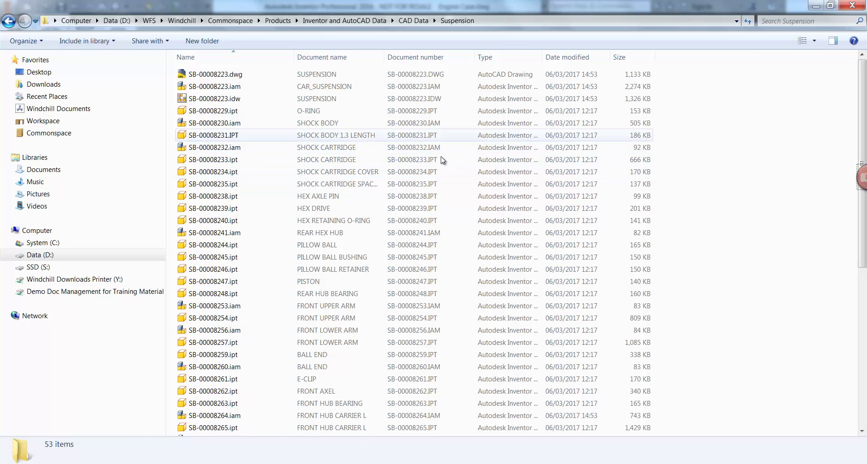
# - Display the Suspension files as large thumbnails and open the SB-00008245.ipt part in Inventor
pyautogui.rightClick(713, 151)
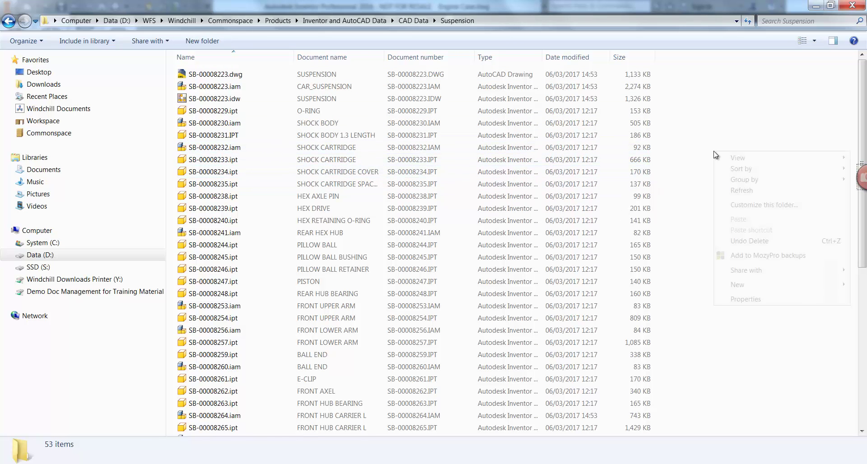
pyautogui.moveTo(740, 158)
pyautogui.click(672, 168)
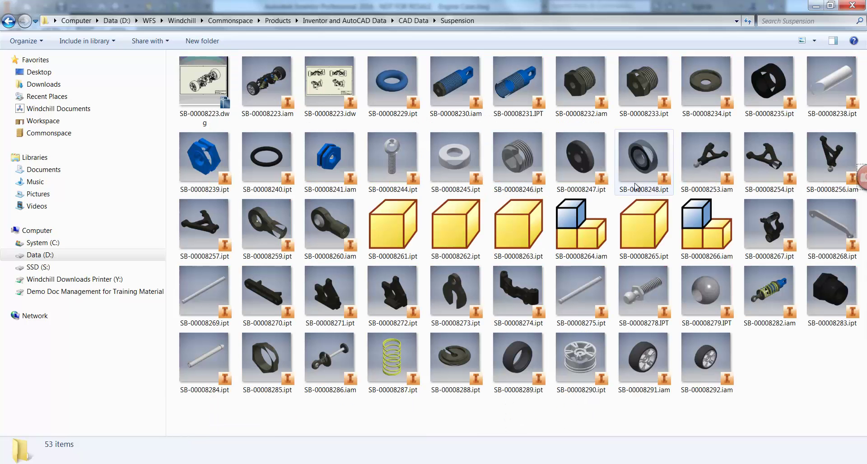
pyautogui.click(449, 159)
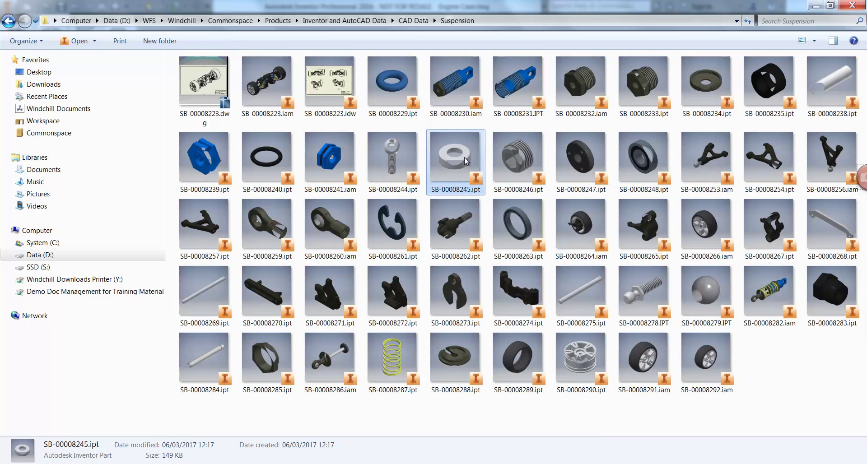
pyautogui.doubleClick(457, 156)
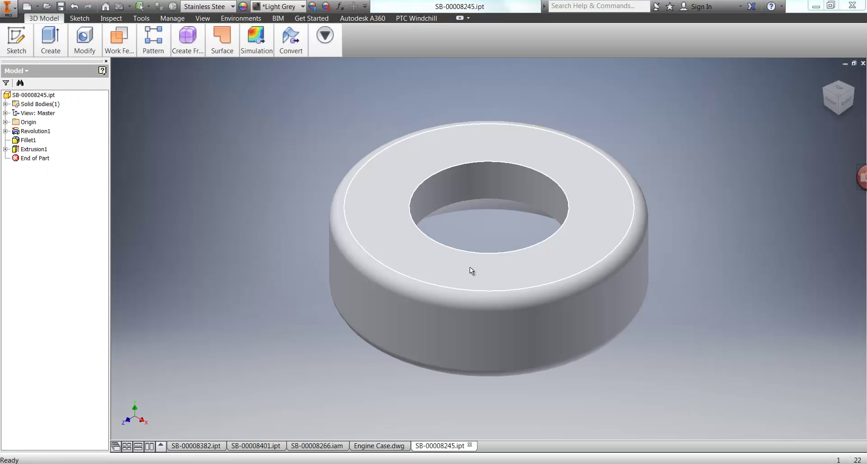
# - Switch to Windchill and remove all objects from the Inventor THB workspace, resolving the conflicts with Close and Update
pyautogui.hotkey('alt', 'Tab')
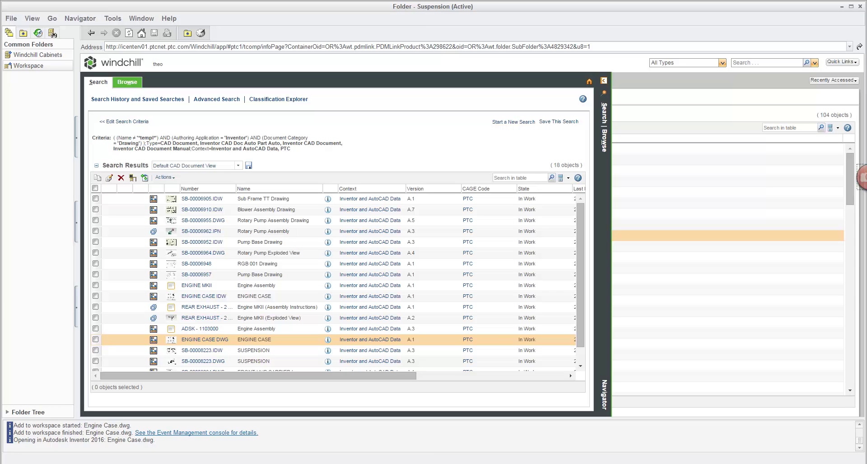
pyautogui.click(29, 67)
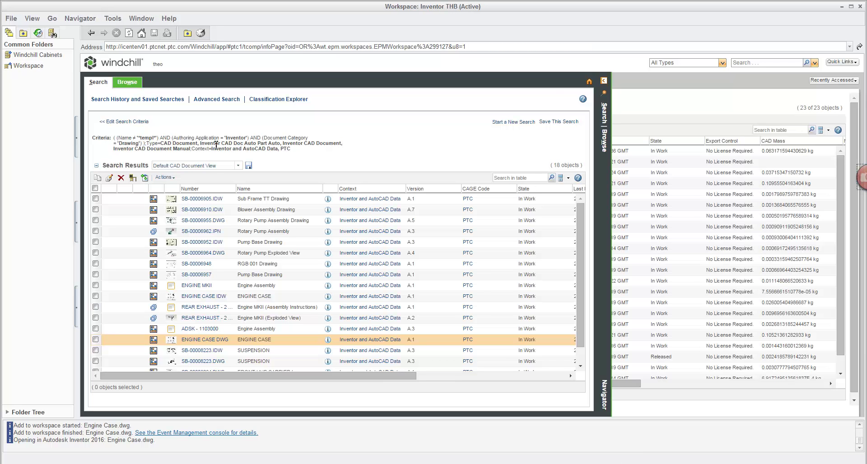
pyautogui.click(604, 80)
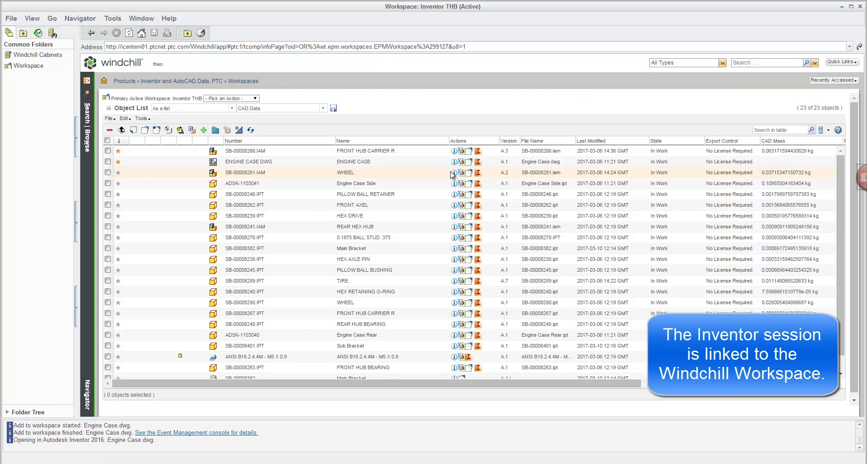
pyautogui.click(108, 141)
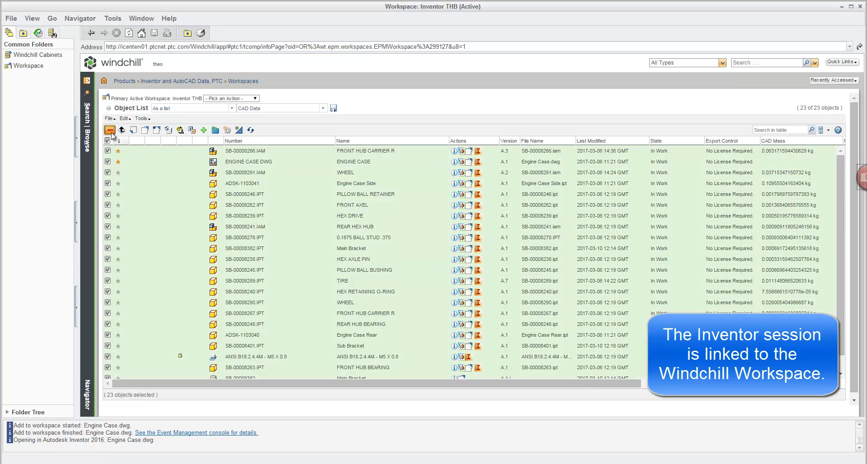
pyautogui.click(109, 130)
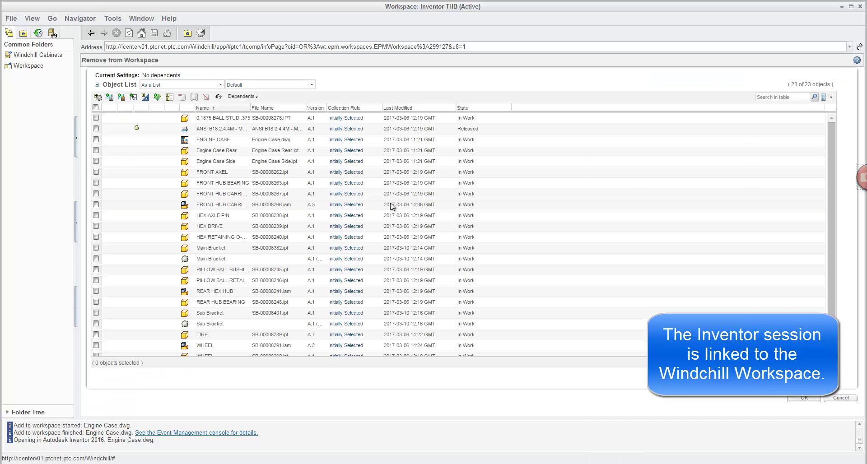
pyautogui.click(806, 399)
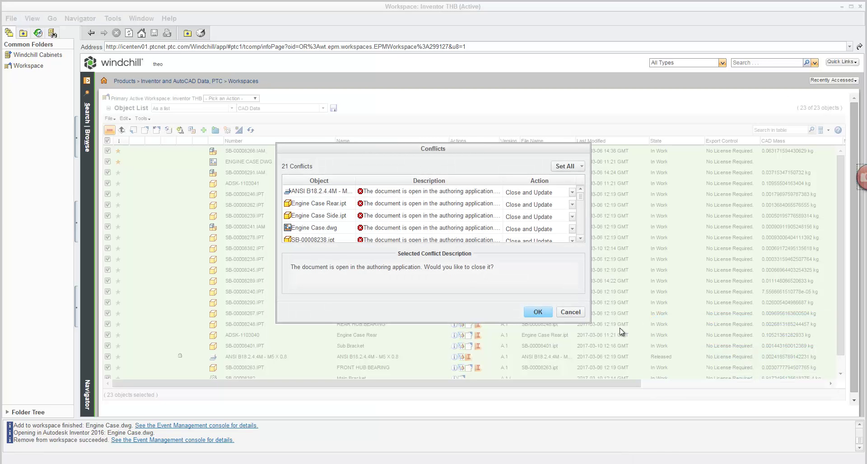
pyautogui.click(535, 313)
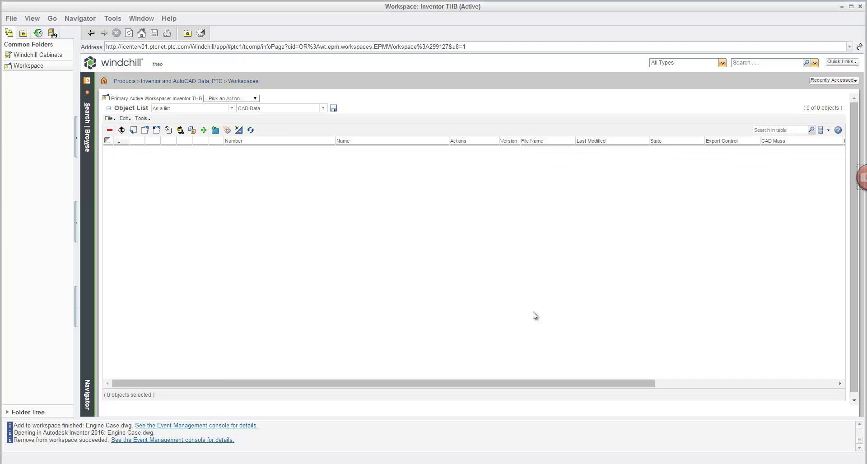
# - Browse to the structure of ROTARY PUMP ASSEMBLY SB-00006959 and show the CAD documents linked to its parts
pyautogui.hotkey('alt', 's')
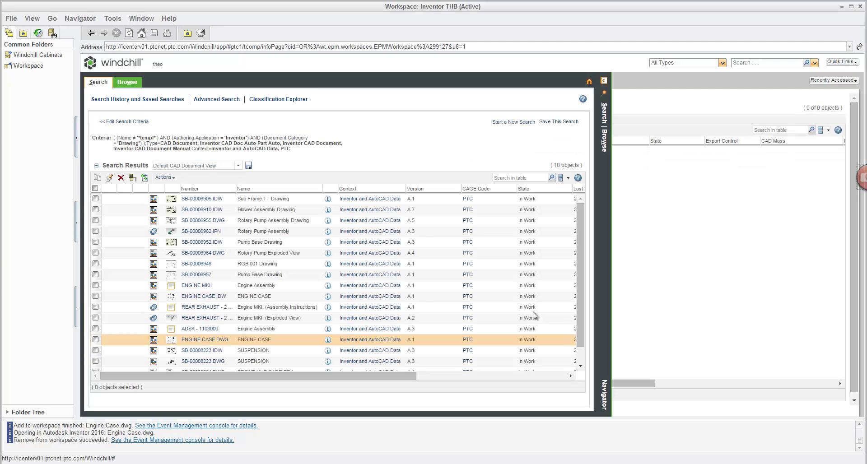
pyautogui.hotkey('alt', 'w')
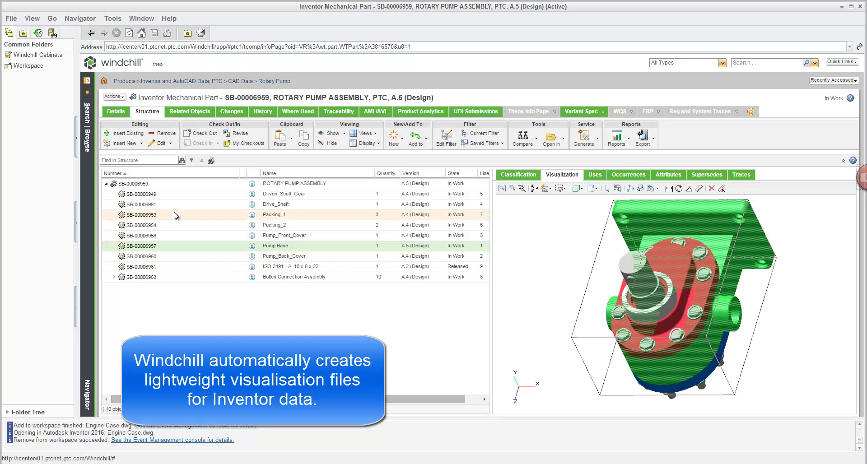
pyautogui.hotkey('ctrl', 'a')
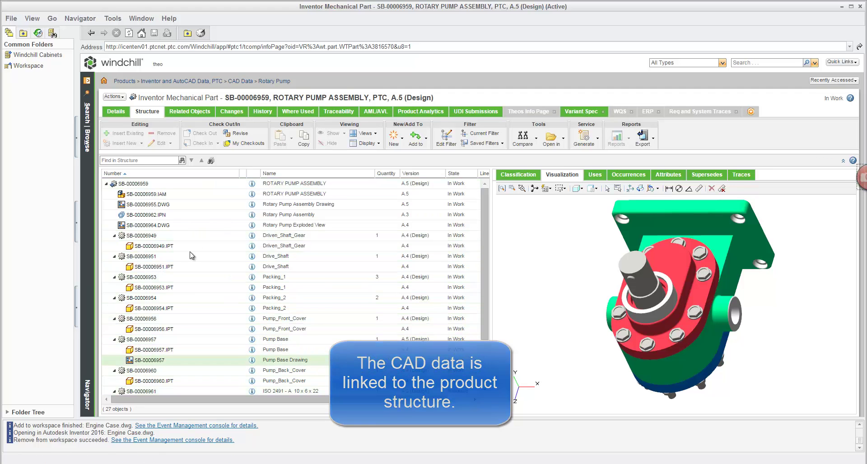
# - View the Pump Base Drawing SB-00006957 from the product structure in Creo View, and close the viewer
pyautogui.rightClick(185, 353)
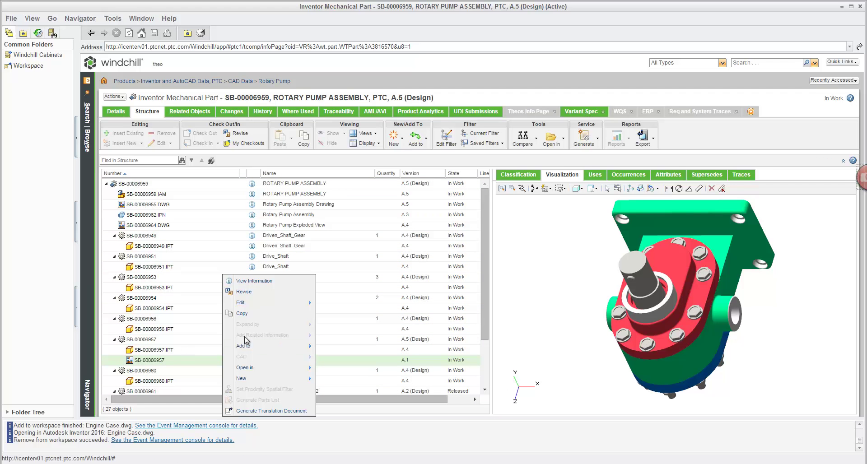
pyautogui.click(225, 364)
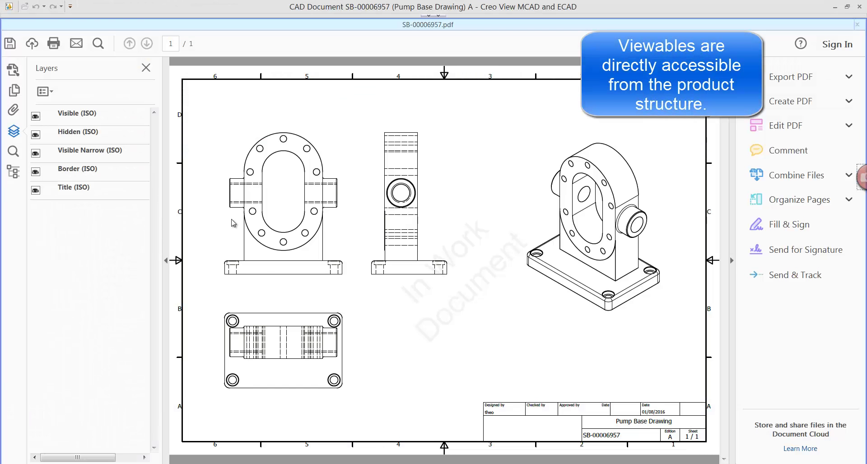
pyautogui.hotkey('alt', 'F4')
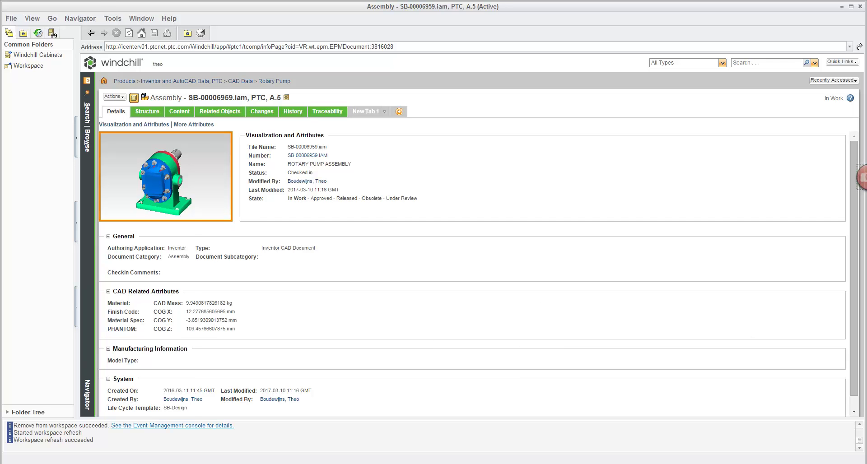
# - Add the rotary pump assembly SB-00006959.iam to the workspace and open it in Inventor
pyautogui.click(113, 96)
pyautogui.moveTo(118, 100)
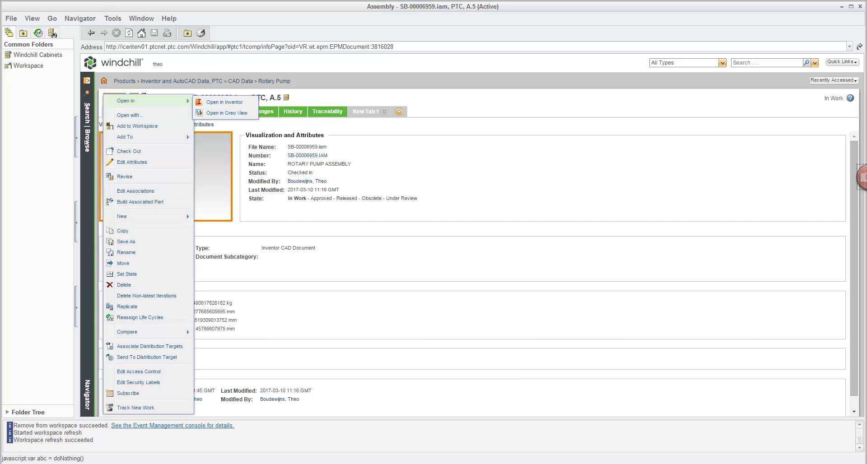
pyautogui.click(136, 126)
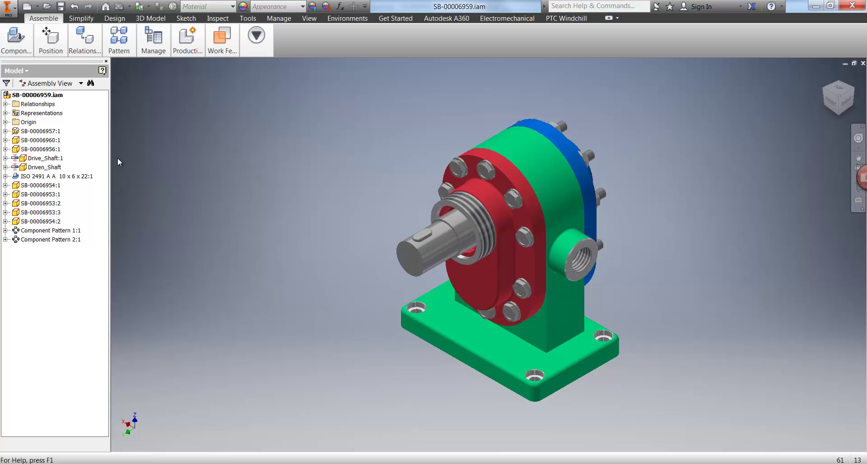
# - Switch to the Windchill workspace and add the related drawings and presentation of ROTARY PUMP ASSEMBLY, opening them in Inventor
pyautogui.hotkey('alt', 'Tab')
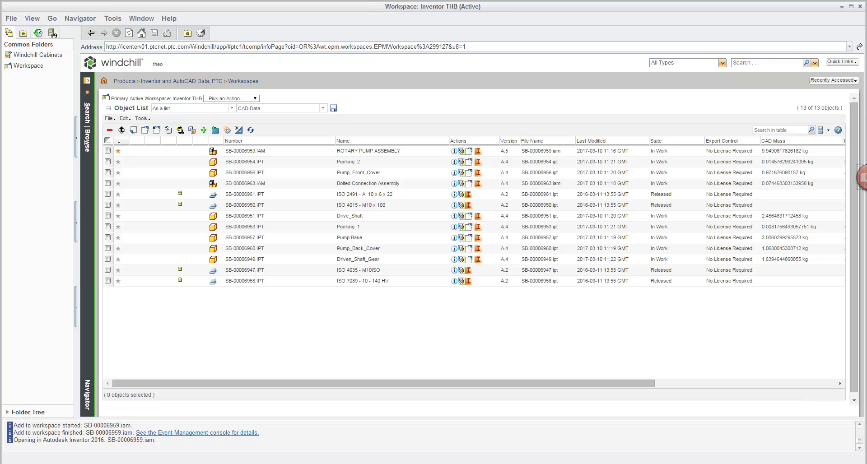
pyautogui.click(108, 151)
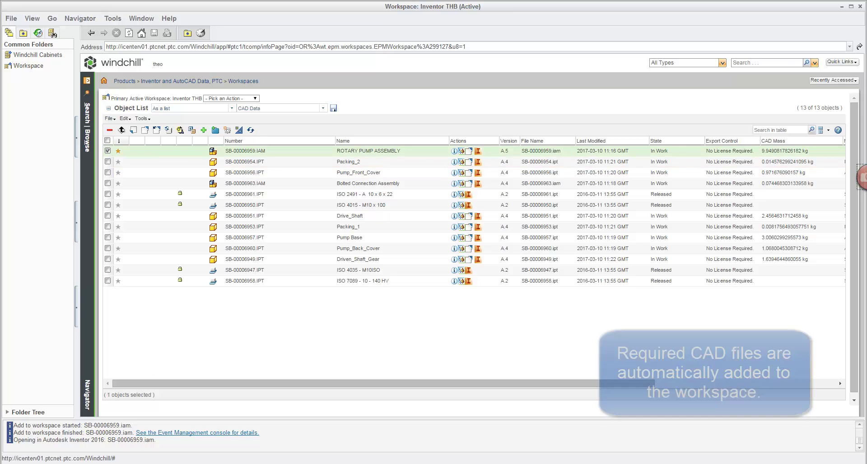
pyautogui.click(110, 119)
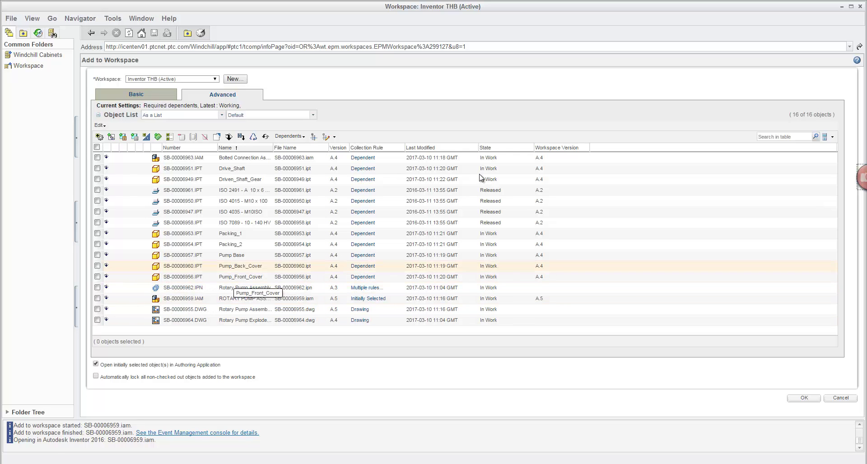
pyautogui.click(96, 147)
pyautogui.click(111, 137)
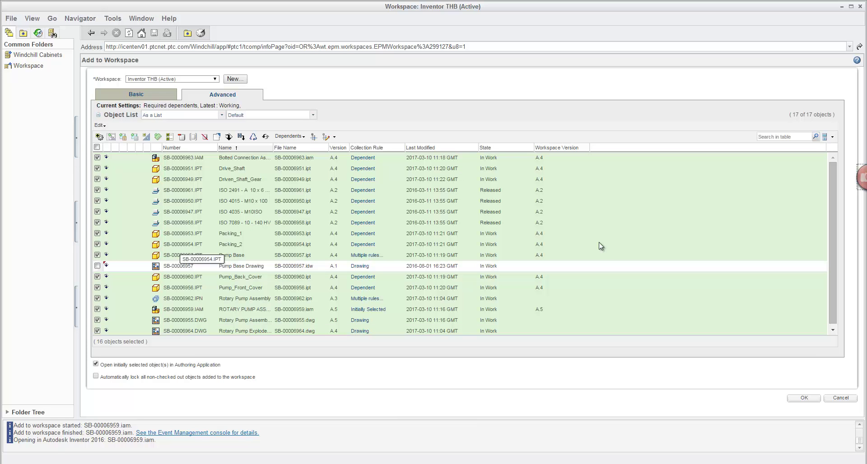
pyautogui.press('Return')
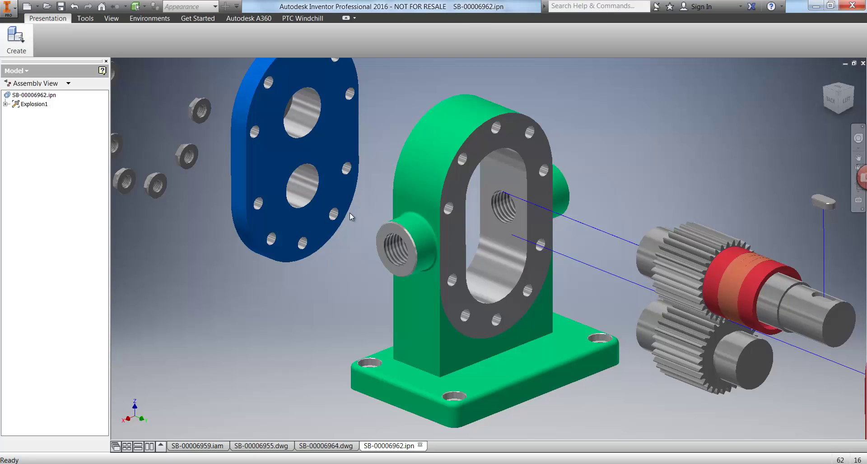
# - Examine the exploded presentation SB-00006962.ipn and the drawing SB-00006955.dwg, and return to the SB-00006959.iam assembly
pyautogui.scroll(-5, 451, 257)
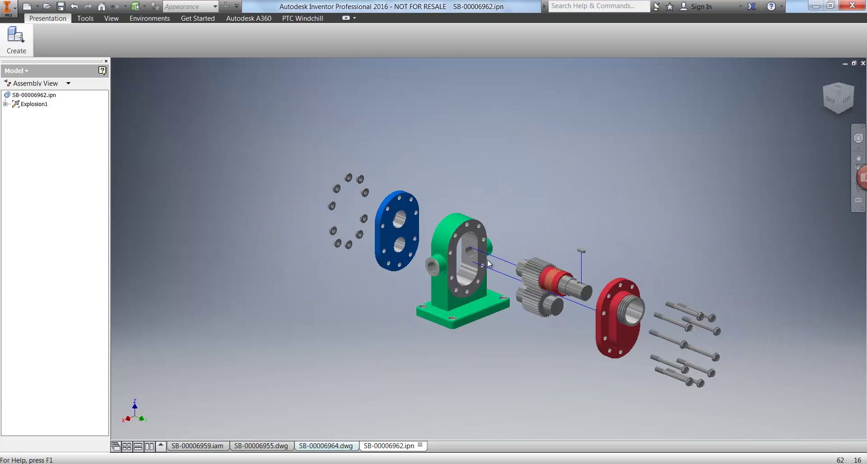
pyautogui.click(326, 446)
pyautogui.hotkey('ctrl', 'Tab')
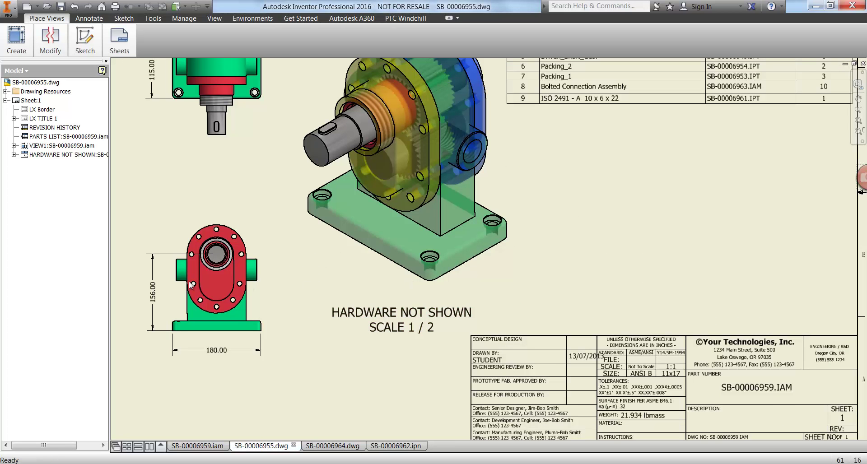
pyautogui.scroll(3, 405, 311)
pyautogui.scroll(-5, 405, 310)
pyautogui.moveTo(386, 159); pyautogui.dragTo(397, 182, button='middle')
pyautogui.hotkey('ctrl', 'Tab')
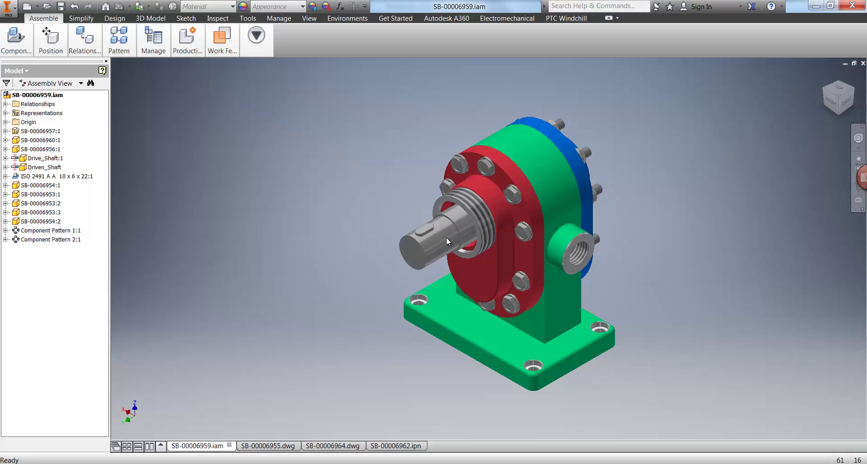
# - Create an in-place component from the Windchill (mm) Part.ipt template, using the red front cover's face as its sketch plane
pyautogui.press('F2')
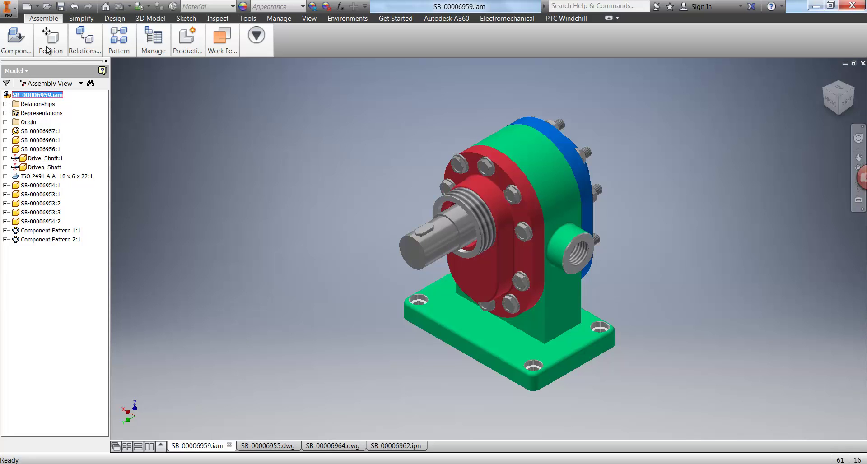
pyautogui.press('Tab')
pyautogui.press('Tab')
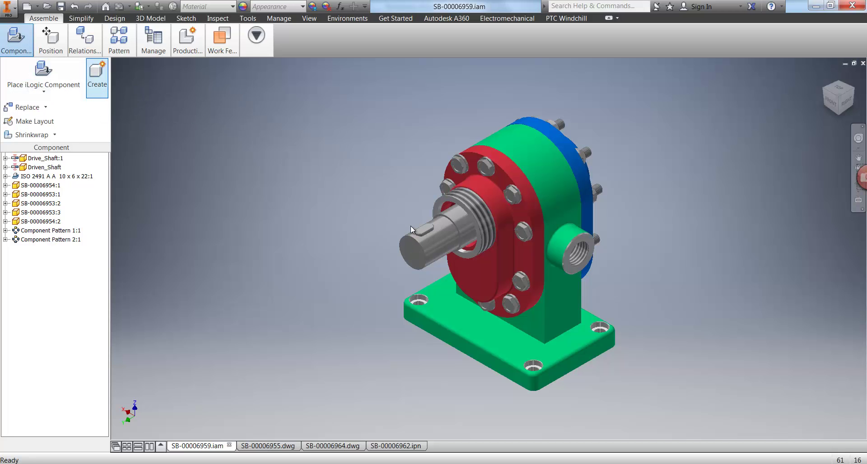
pyautogui.press('Return')
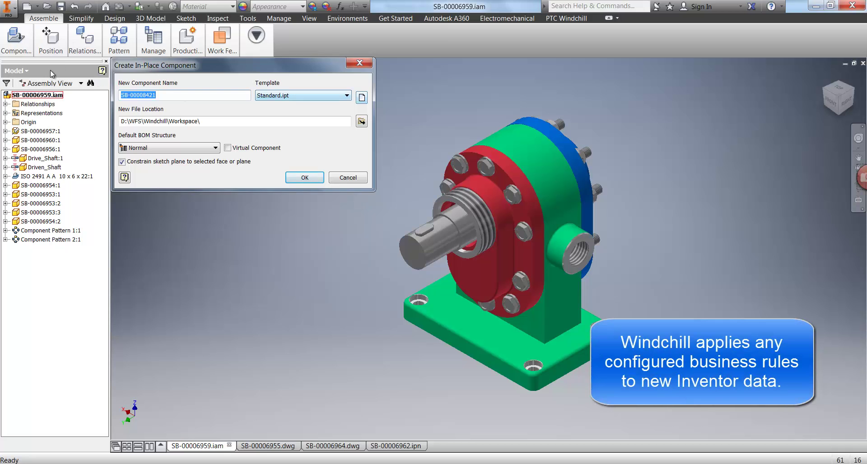
pyautogui.press('Tab')
pyautogui.press('Tab')
pyautogui.press('space')
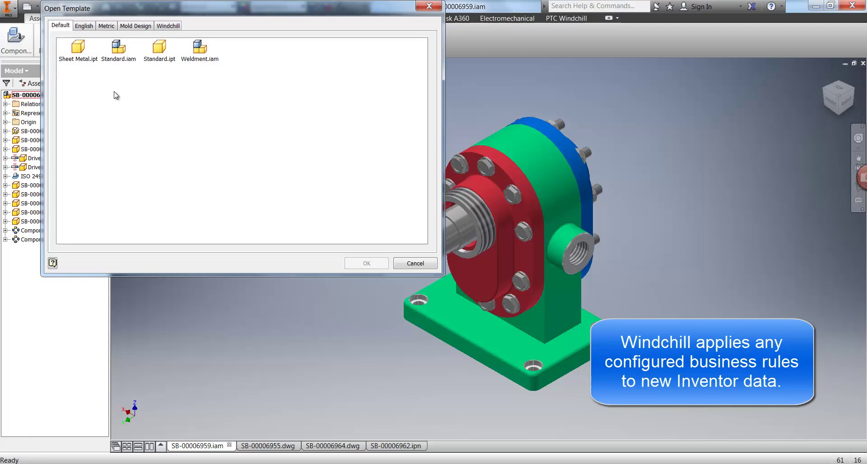
pyautogui.click(168, 26)
pyautogui.doubleClick(210, 49)
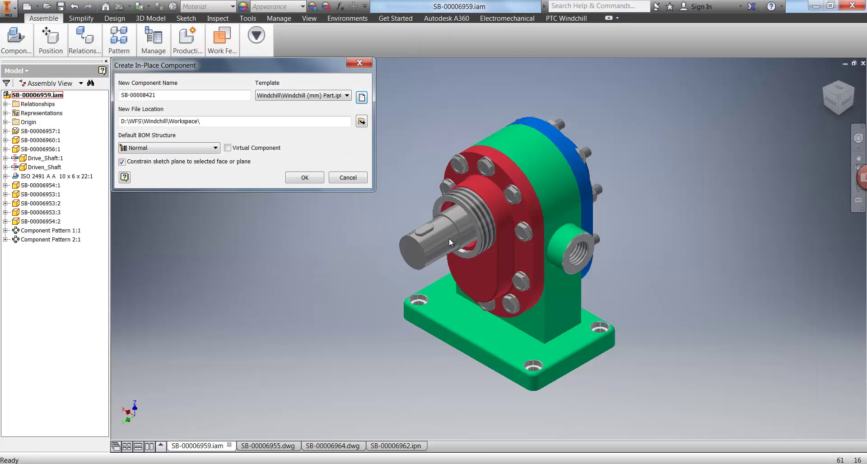
pyautogui.press('Return')
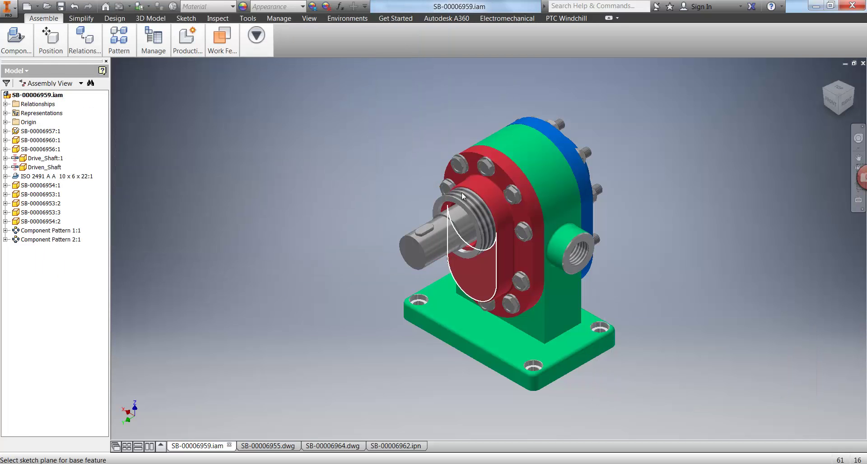
pyautogui.click(449, 216)
# - Sketch a circle about 103 mm in diameter around the drive shaft opening and extrude the ring profile with To extents
pyautogui.press('Return')
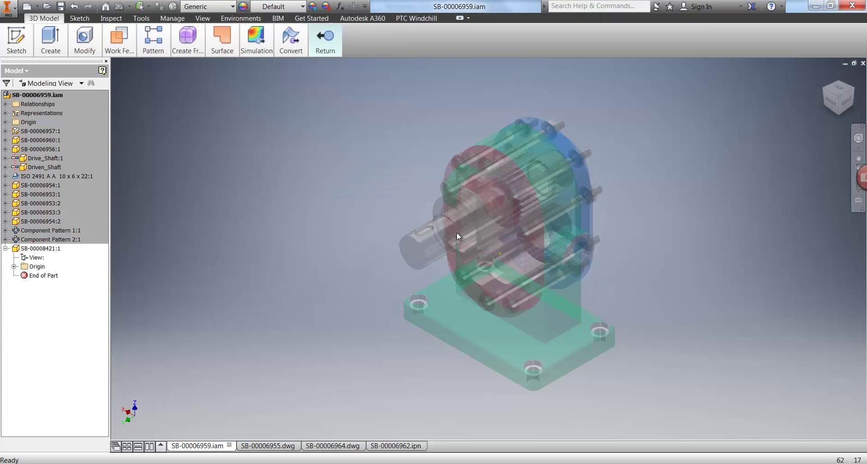
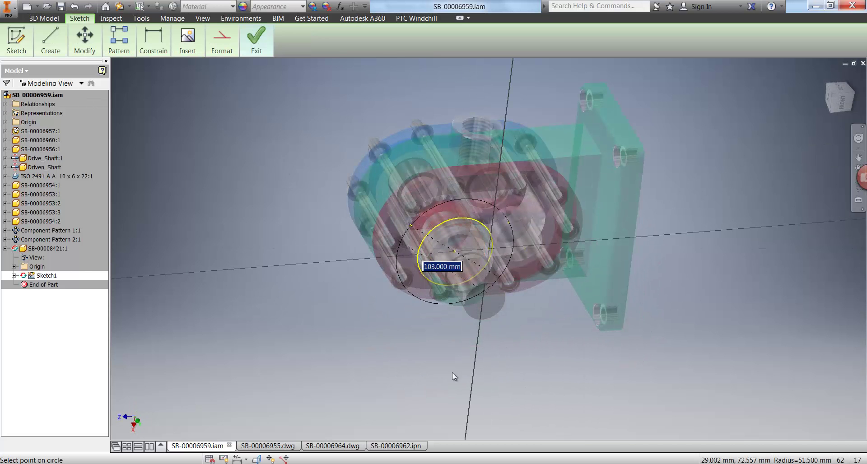
pyautogui.press('e')
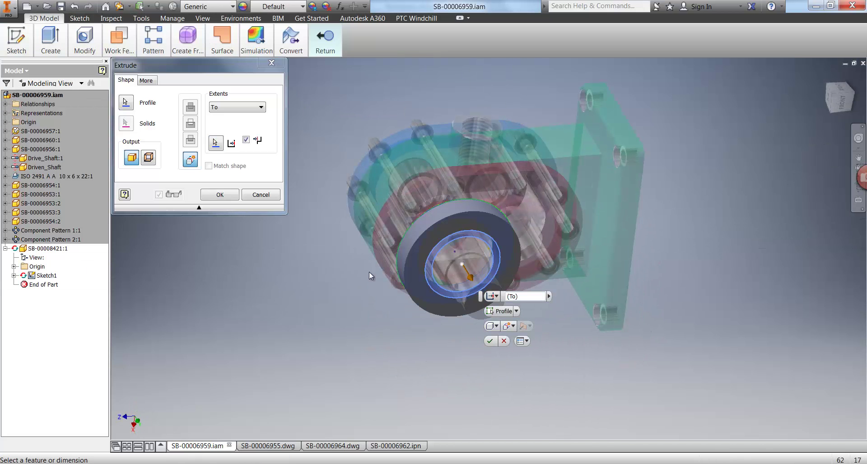
pyautogui.press('Return')
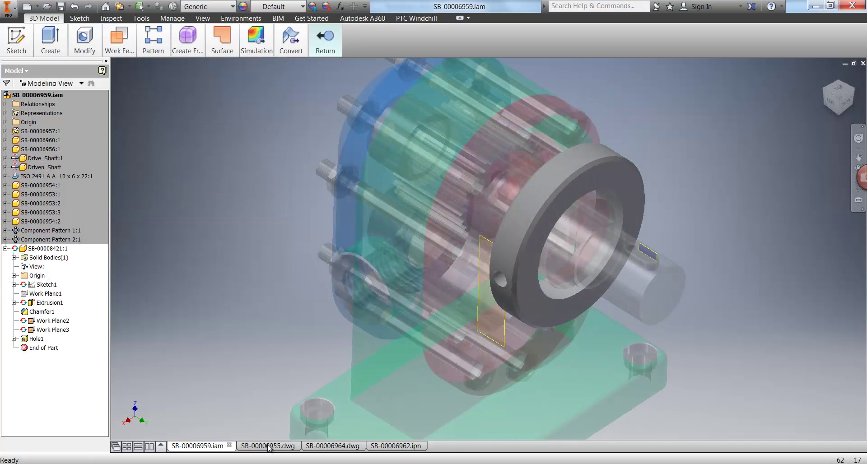
# - Set the new ring part's title to Locking Ring in its iProperties and save the part
pyautogui.click(606, 167)
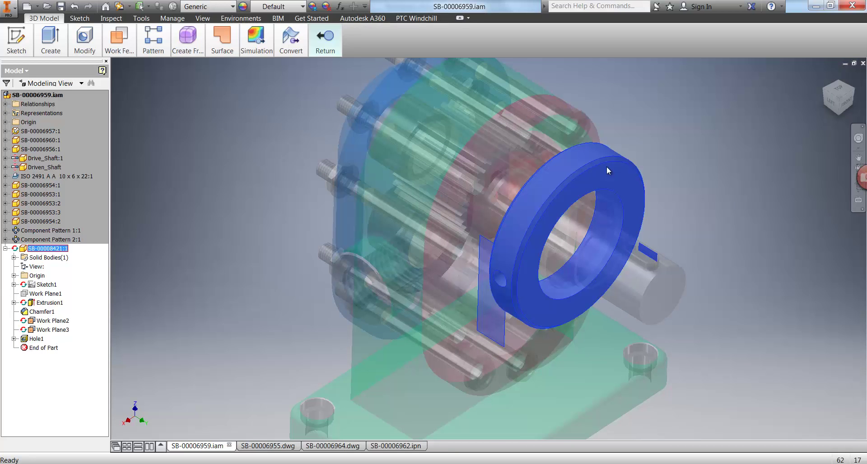
pyautogui.press('Menu')
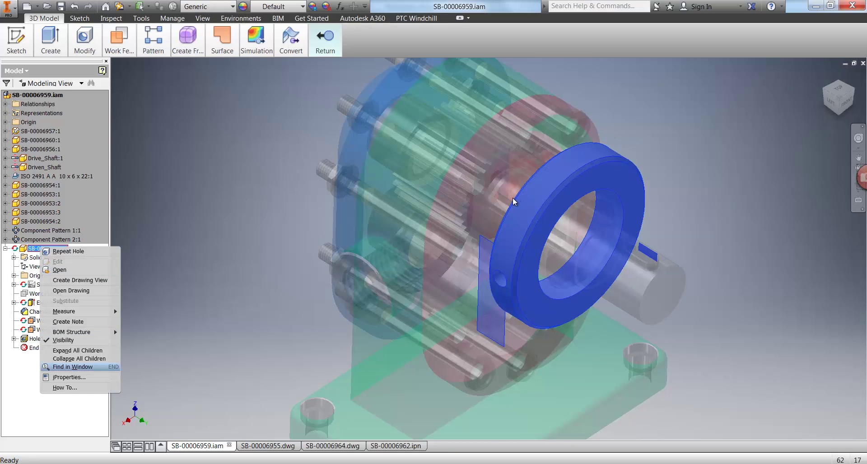
pyautogui.press('i')
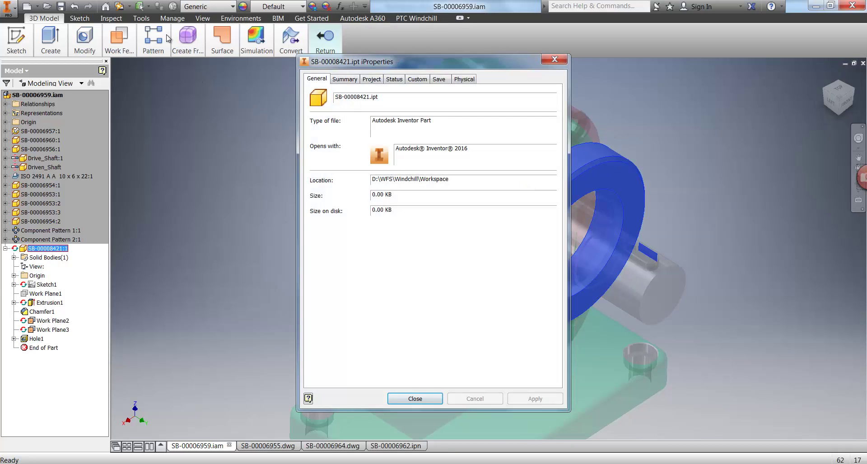
pyautogui.hotkey('ctrl', 'Tab')
pyautogui.press('Tab')
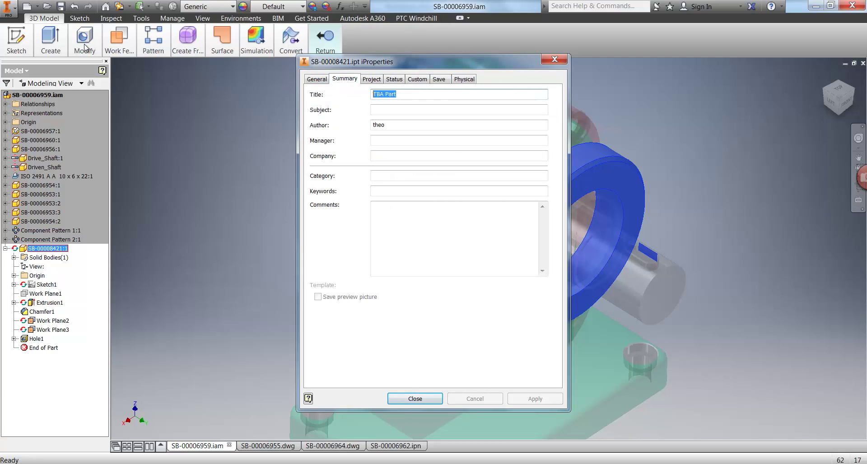
pyautogui.write('Locking Ring')
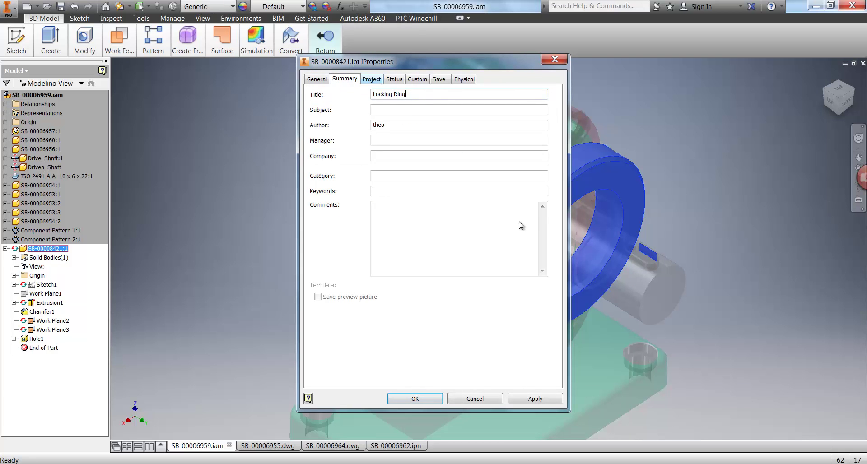
pyautogui.hotkey('ctrl', 'Tab')
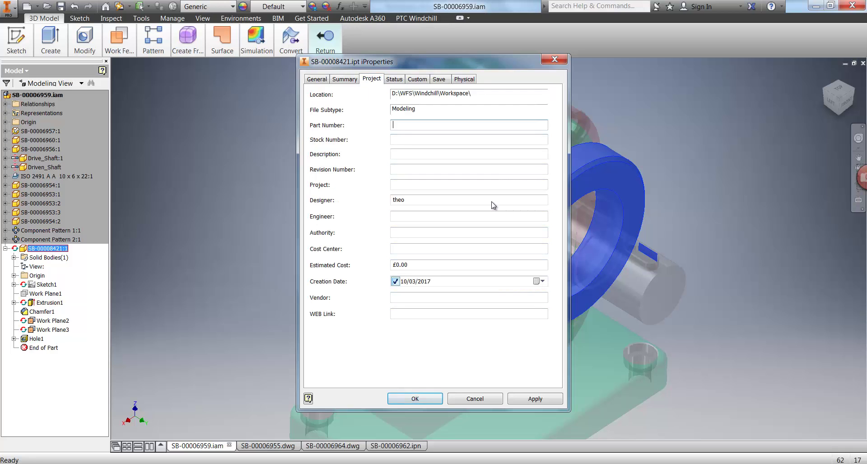
pyautogui.click(408, 399)
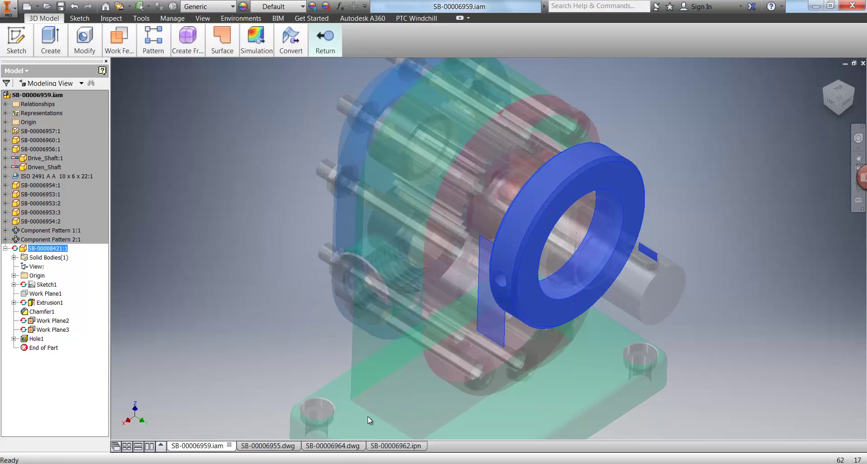
pyautogui.click(475, 289)
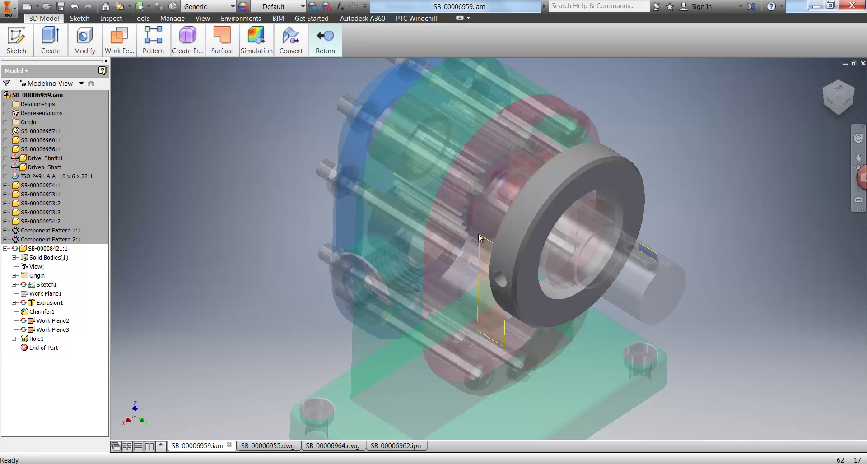
pyautogui.hotkey('ctrl', 's')
# - Examine the Project and Status iProperties of the saved Locking Ring part, and close them
pyautogui.rightClick(52, 248)
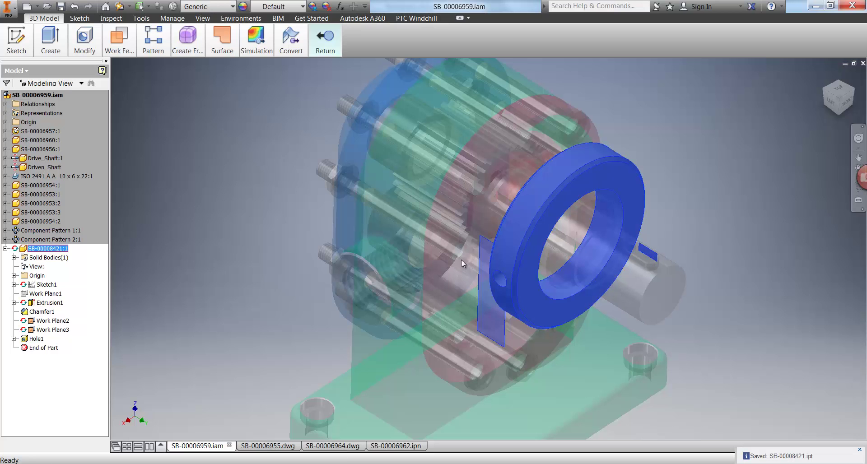
pyautogui.press('Down')
pyautogui.press('Return')
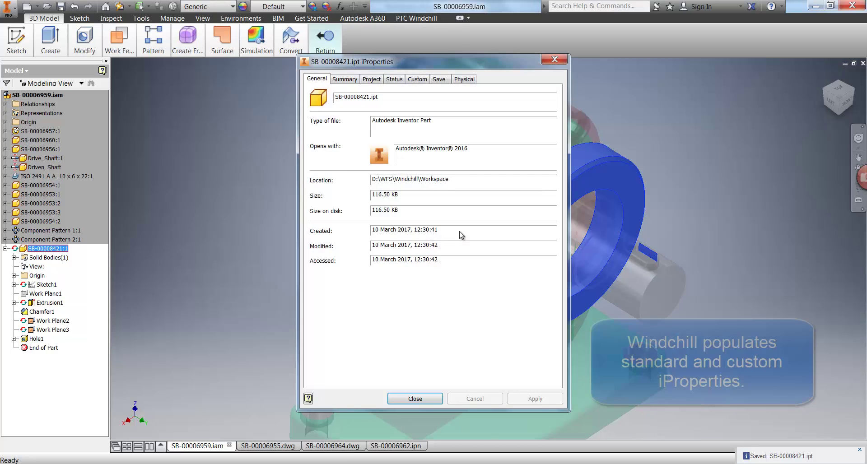
pyautogui.hotkey('ctrl', 'Tab')
pyautogui.hotkey('ctrl', 'Tab')
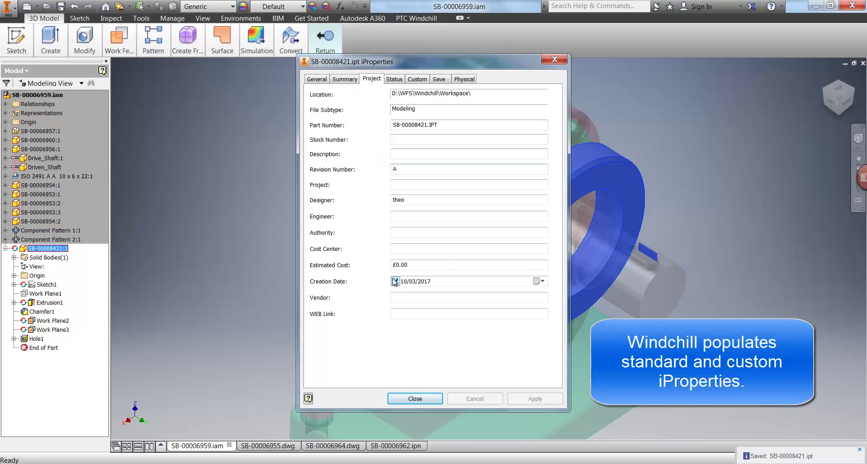
pyautogui.hotkey('ctrl', 'Tab')
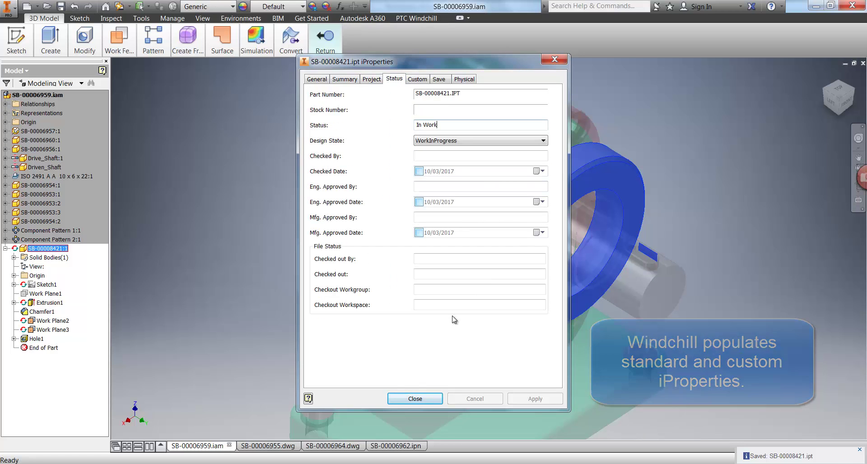
pyautogui.press('Tab')
pyautogui.press('Return')
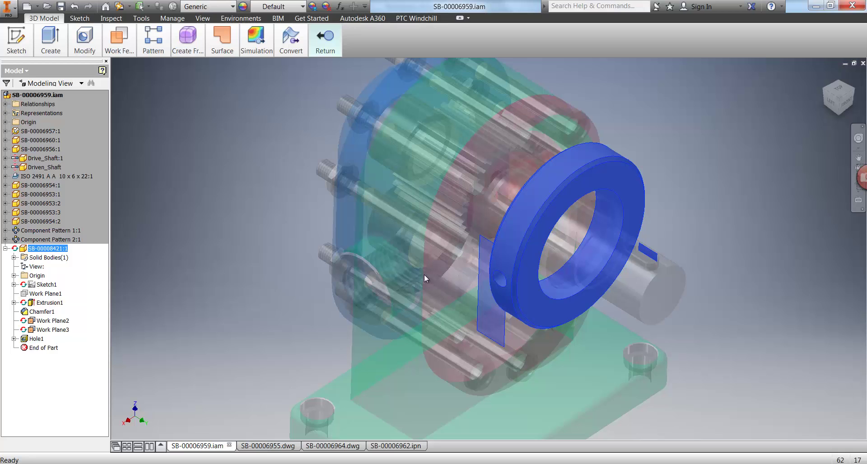
# - Return to the assembly and place a Bolt GB/T 31.1-1988 M8x35 from Content Center in the locking ring's side hole
pyautogui.click(418, 260)
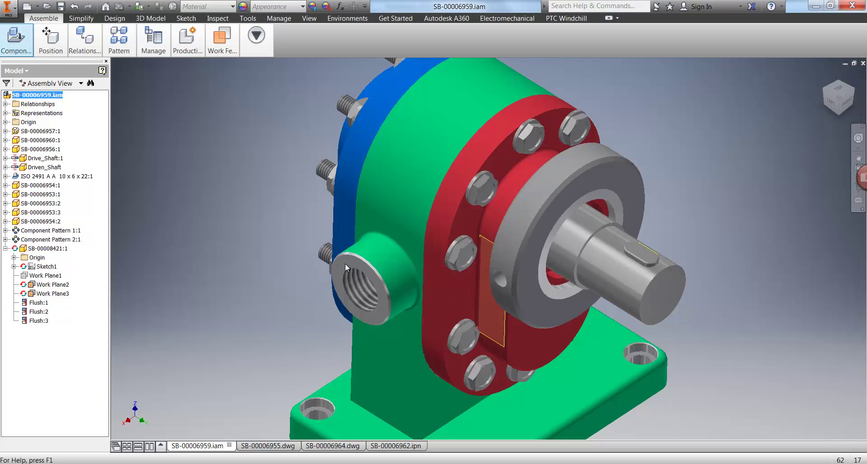
pyautogui.click(16, 38)
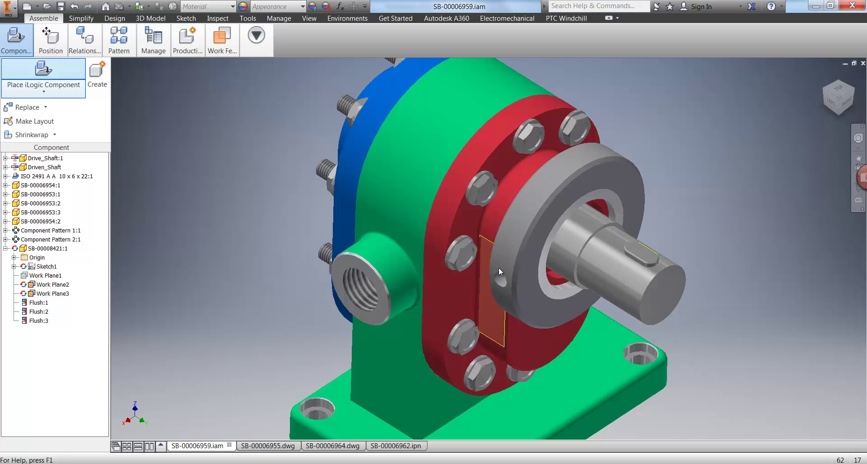
pyautogui.press('Up')
pyautogui.press('Up')
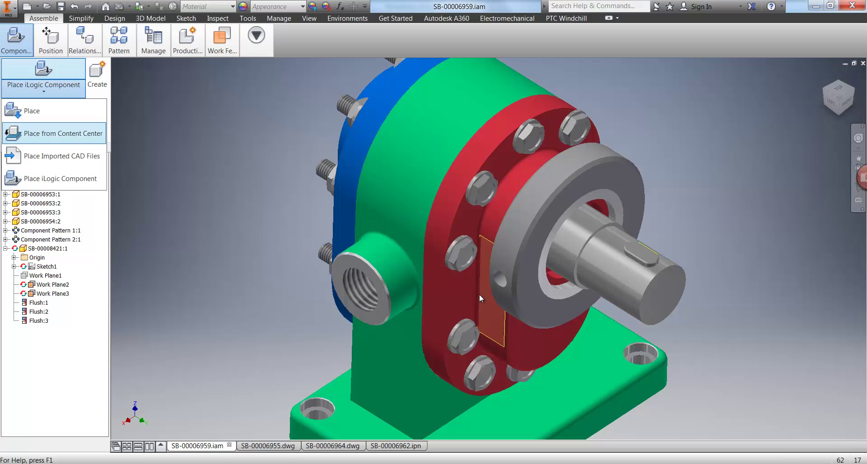
pyautogui.press('Return')
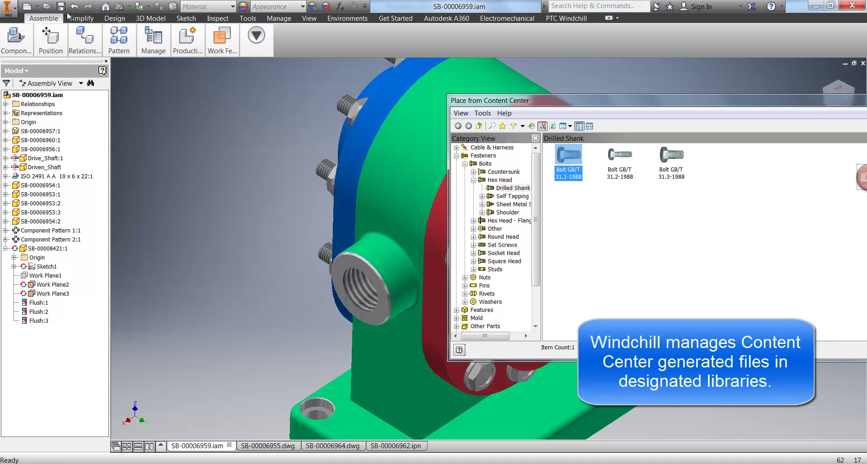
pyautogui.press('Return')
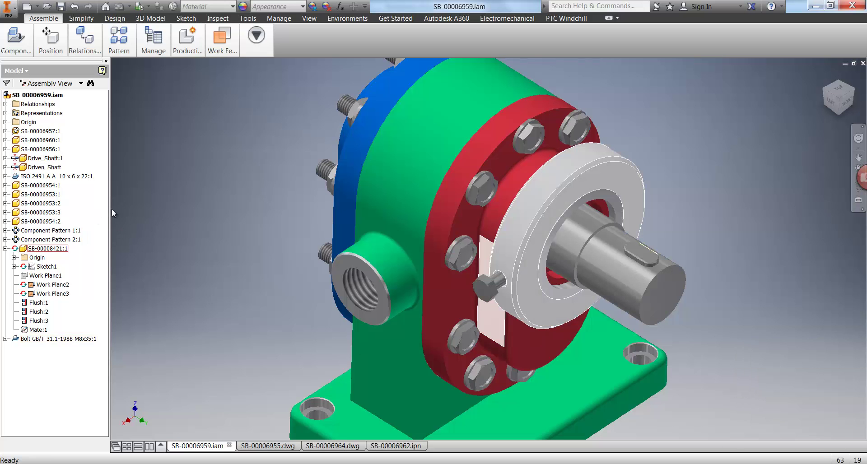
pyautogui.click(186, 407)
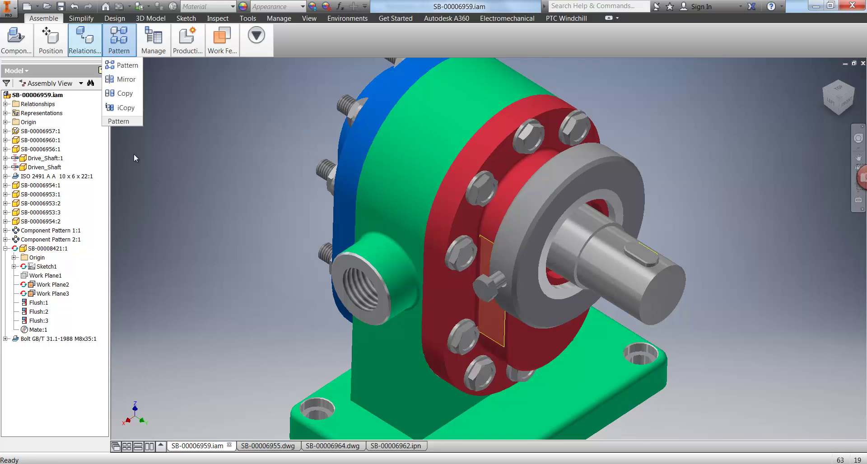
# - Save the SB-00006959.iam assembly, resolving the Windchill conflict with Check out now
pyautogui.hotkey('ctrl', 's')
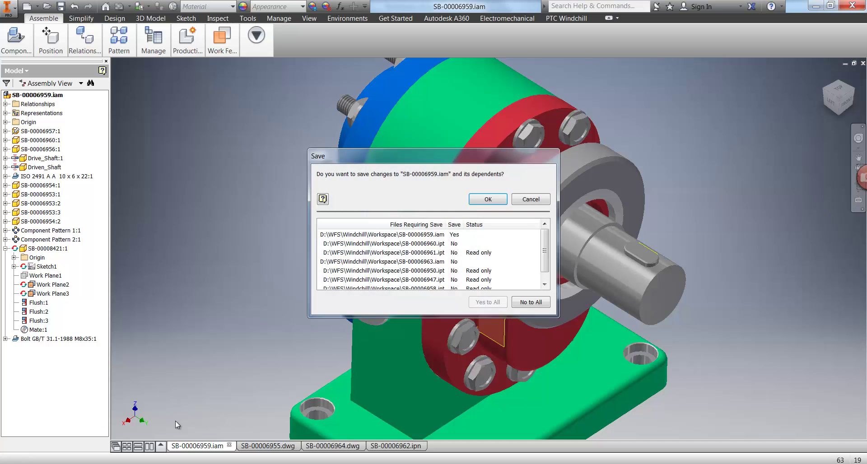
pyautogui.press('Return')
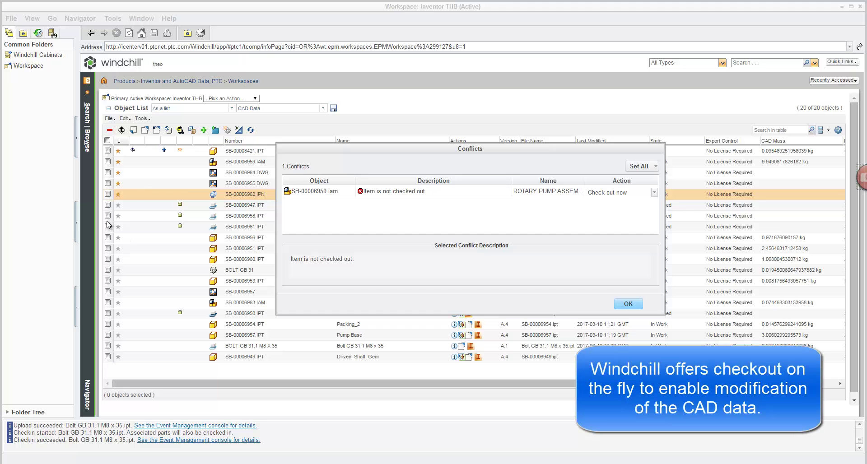
pyautogui.click(628, 304)
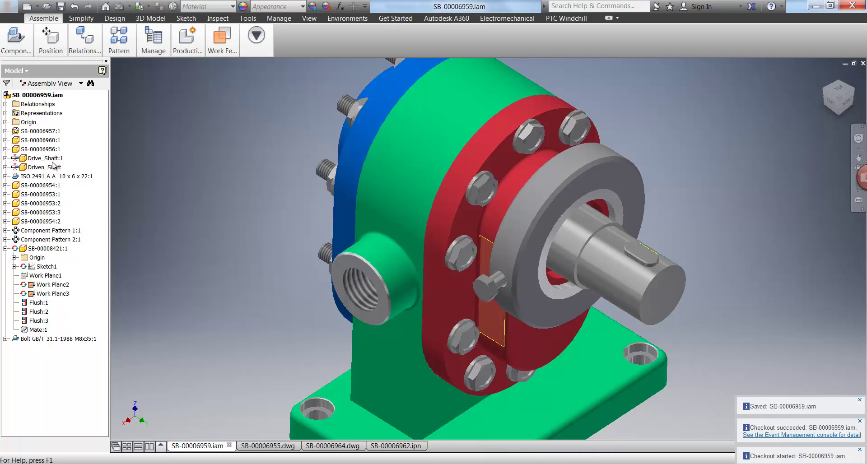
pyautogui.click(40, 131)
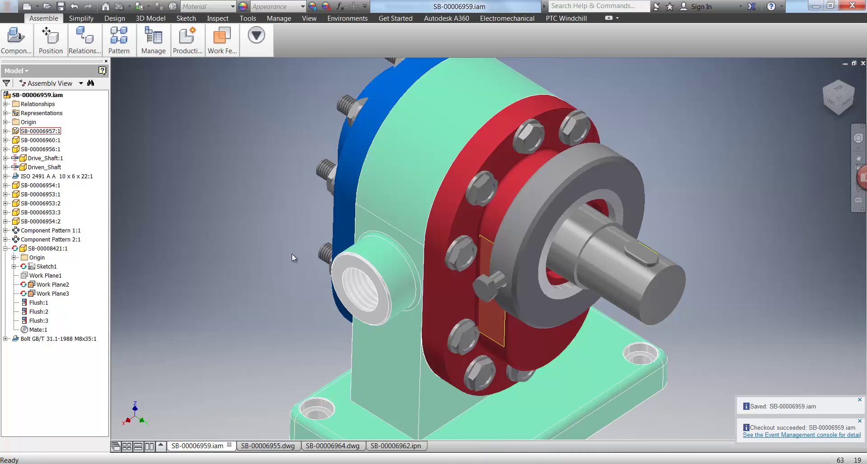
# - Switch to the SB-00006955.dwg assembly drawing, check it out from Windchill and save it
pyautogui.hotkey('ctrl', 'Tab')
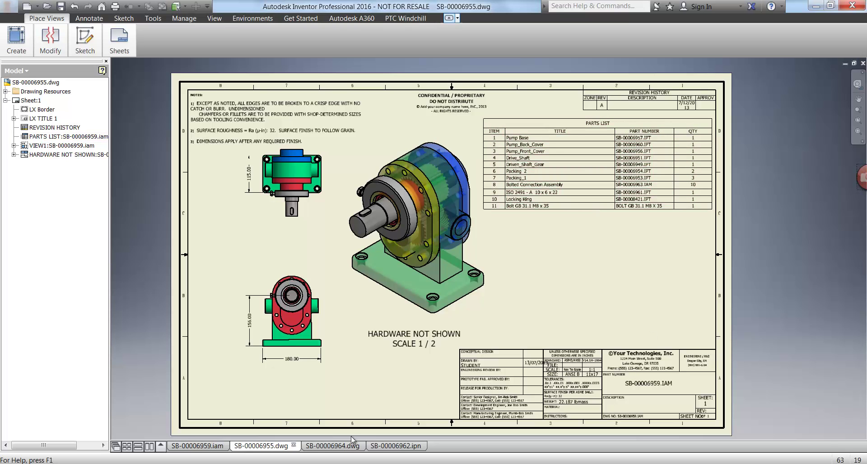
pyautogui.click(406, 18)
pyautogui.click(84, 40)
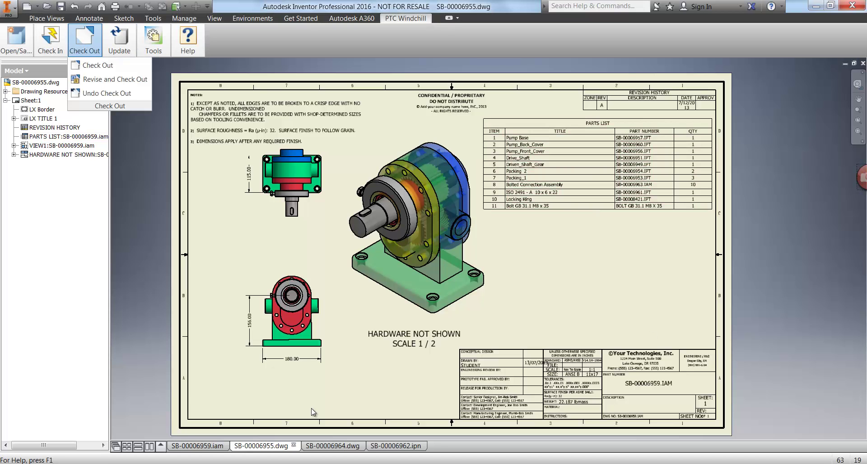
pyautogui.press('Return')
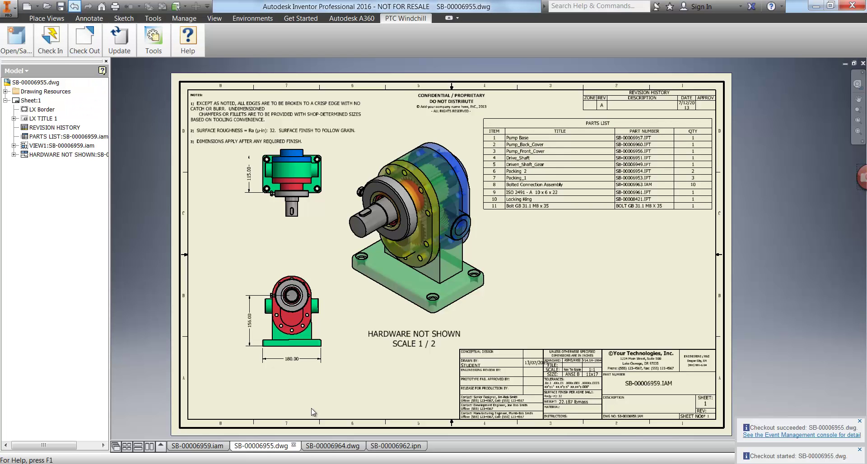
pyautogui.press('Return')
# - In the SB-00006962.ipn presentation, tweak the new bolt's position straight out of the locking ring's side hole
pyautogui.hotkey('ctrl', 'Tab')
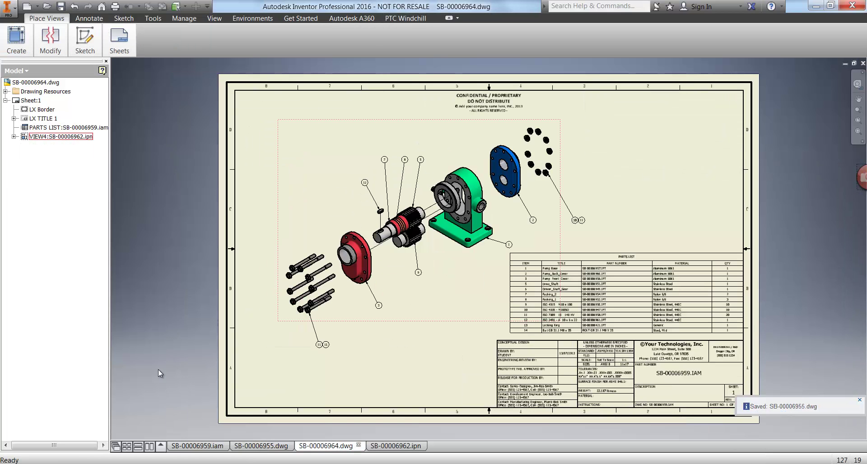
pyautogui.hotkey('ctrl', 'Tab')
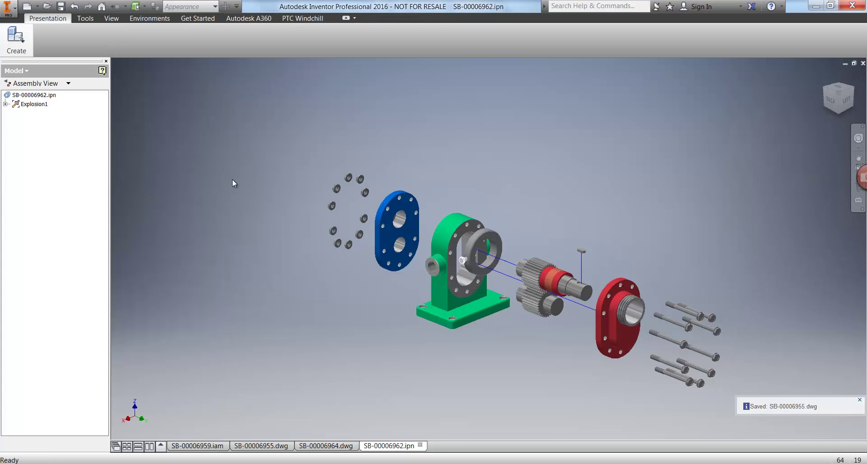
pyautogui.rightClick(460, 282)
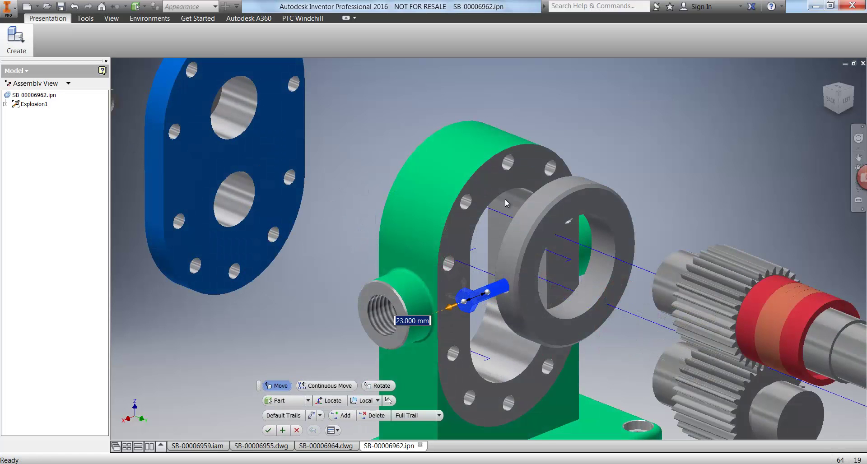
pyautogui.moveTo(449, 307); pyautogui.dragTo(419, 319)
pyautogui.scroll(4, 456, 308)
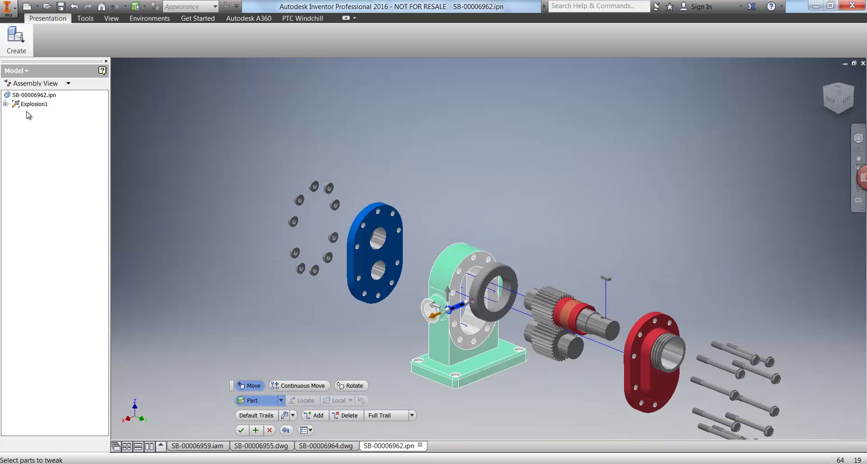
pyautogui.rightClick(459, 206)
pyautogui.click(507, 205)
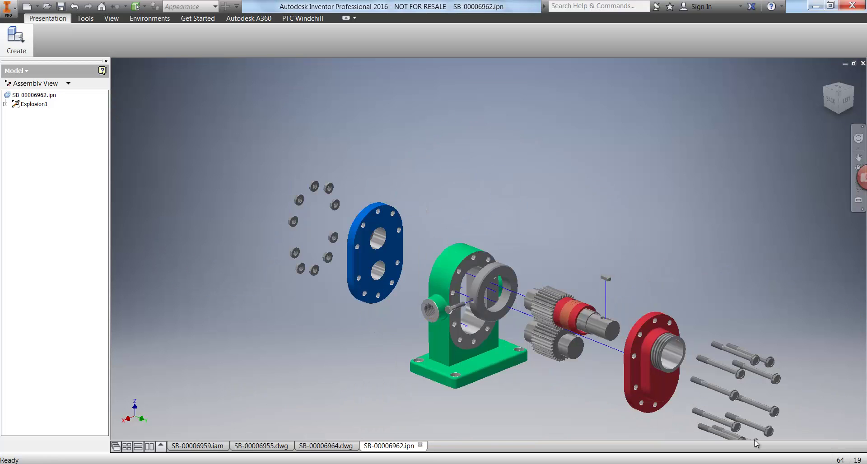
# - Check out and save the SB-00006962.ipn presentation and the SB-00006964.dwg exploded view drawing, without saving their dependents
pyautogui.hotkey('ctrl', 's')
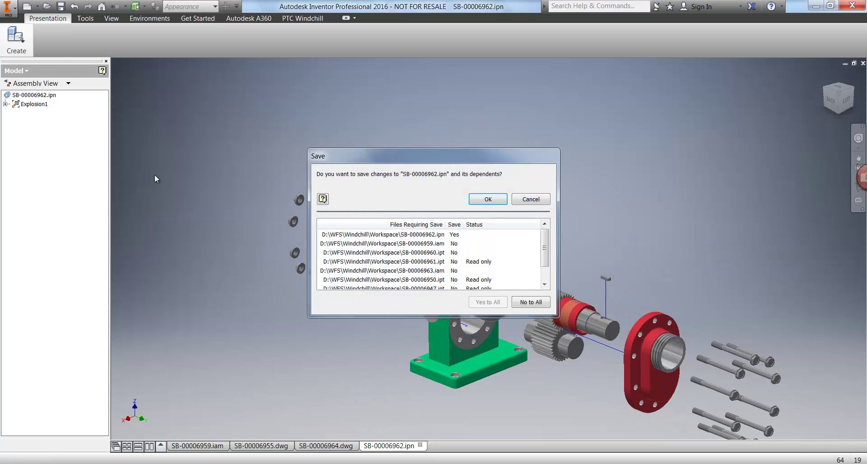
pyautogui.press('Return')
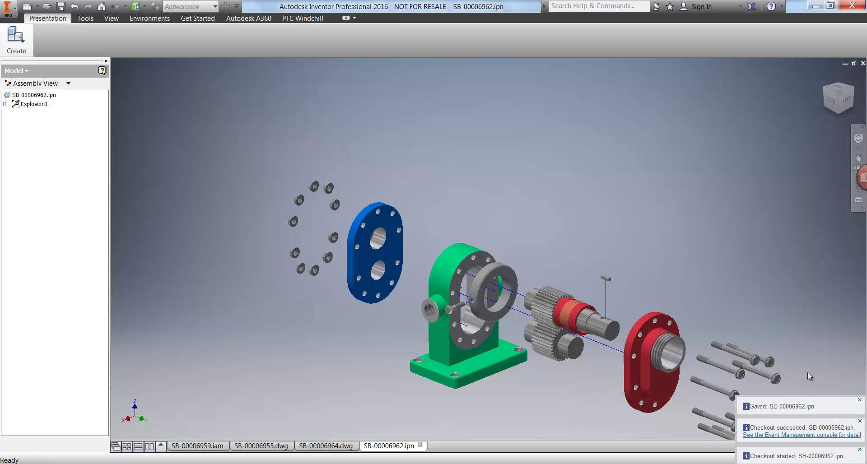
pyautogui.click(325, 446)
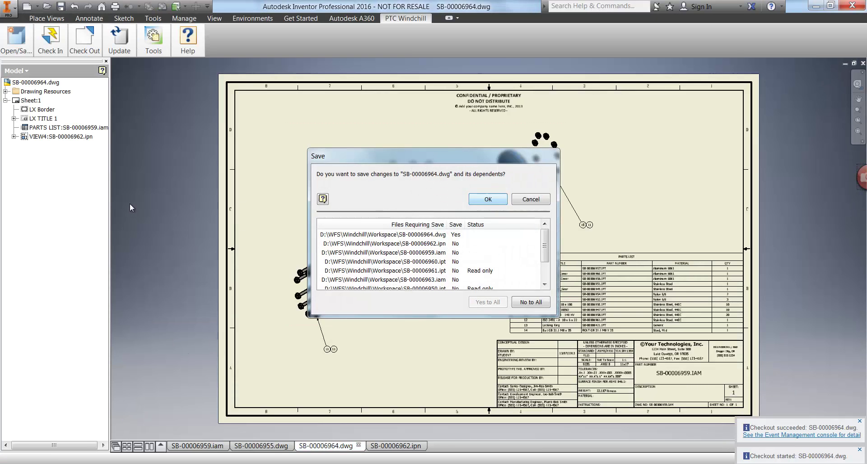
pyautogui.press('Return')
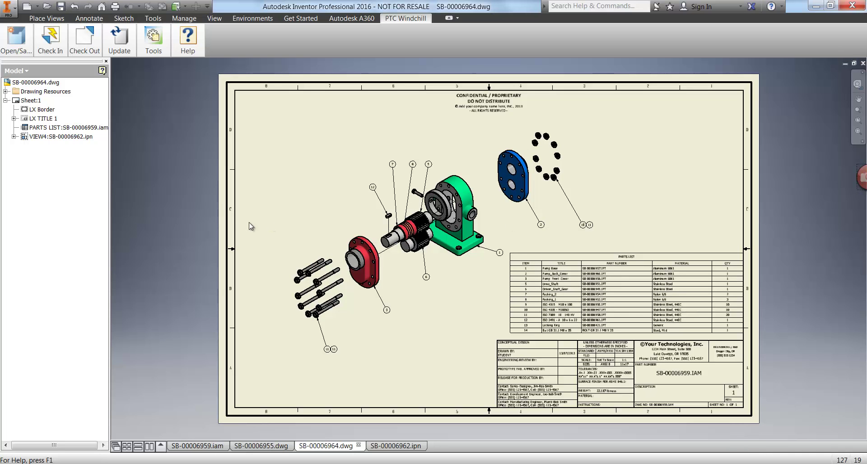
# - Run a custom check-in of the locking ring, presentation, assembly and both drawings with the comment Updated Assembly Drawings
pyautogui.click(153, 39)
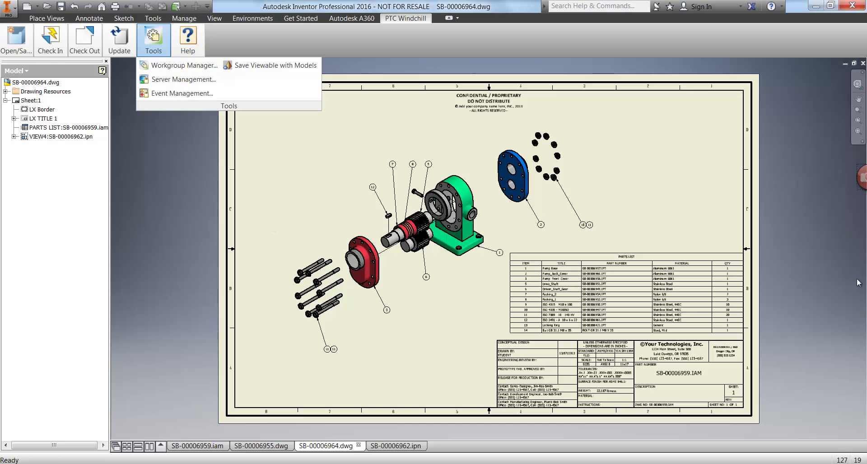
pyautogui.click(50, 38)
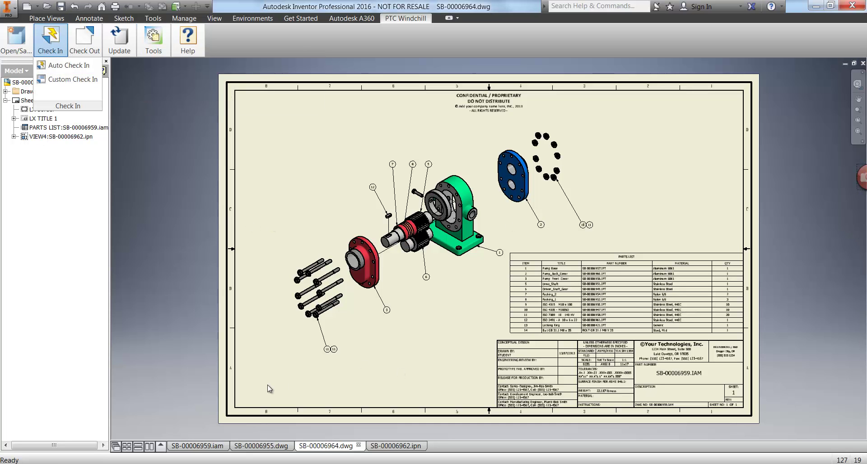
pyautogui.press('Down')
pyautogui.press('Down')
pyautogui.press('Return')
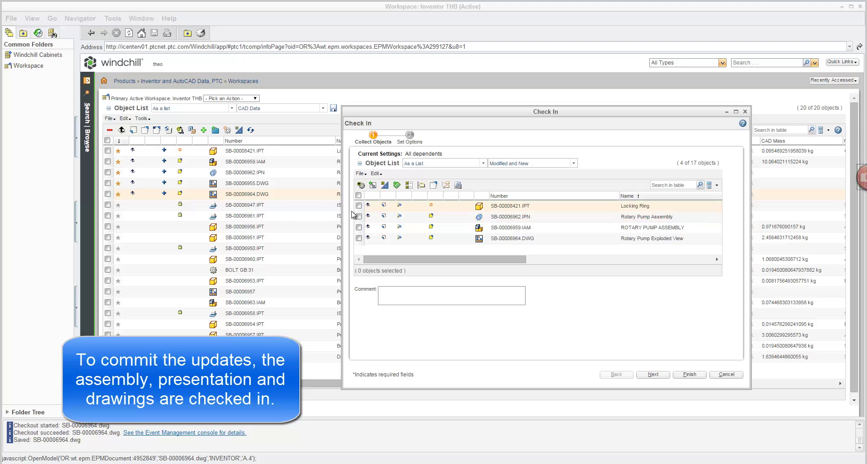
pyautogui.click(358, 195)
pyautogui.click(372, 184)
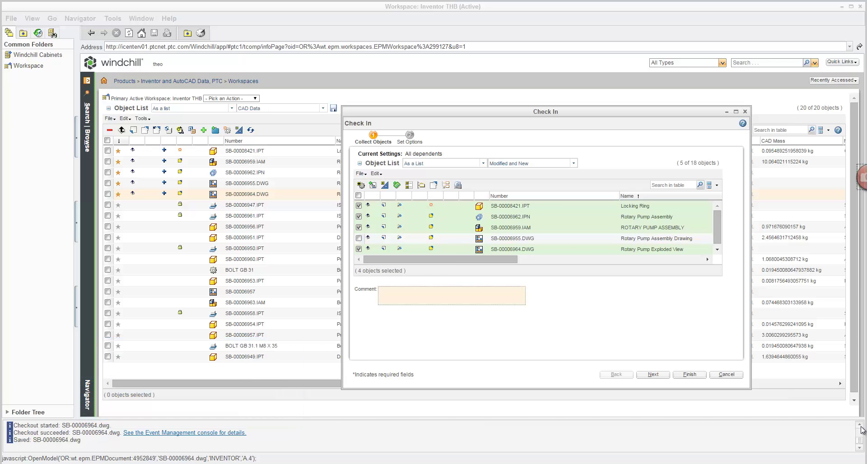
pyautogui.write('Updated Assembly Drawings')
pyautogui.click(653, 374)
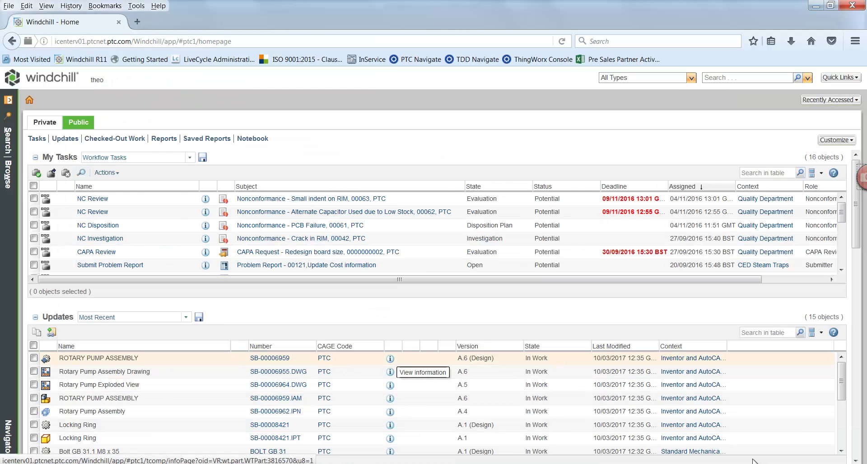
# - Examine the related objects of SB-00006959.iam in the Windchill web client, and view the published PDF of its exploded view drawing
pyautogui.click(390, 398)
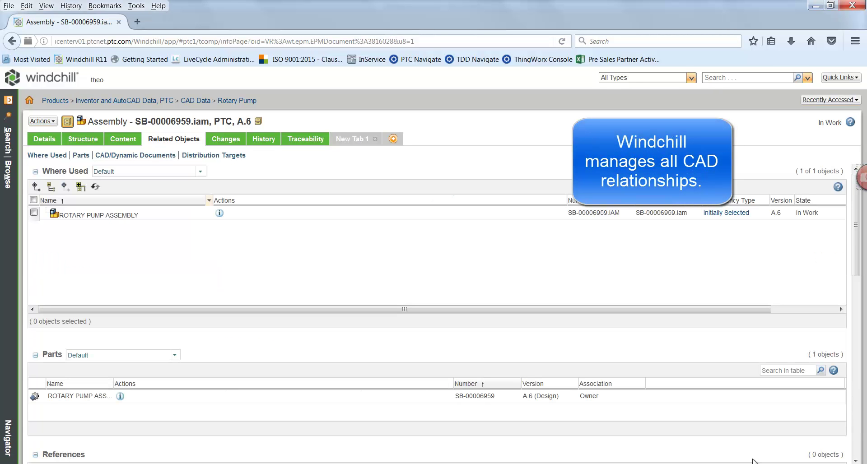
pyautogui.scroll(-6, 752, 460)
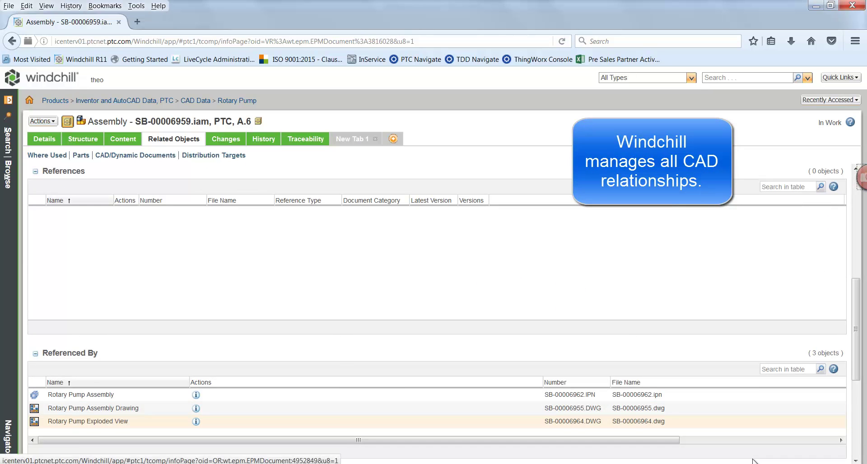
pyautogui.press('Return')
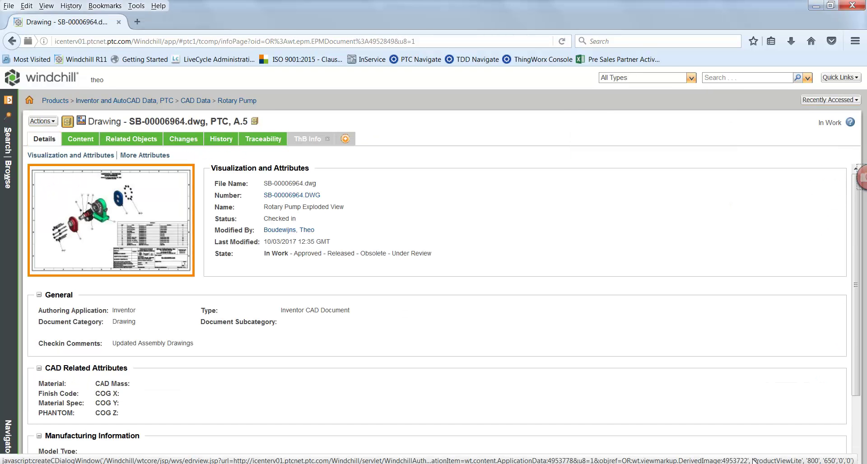
pyautogui.press('Return')
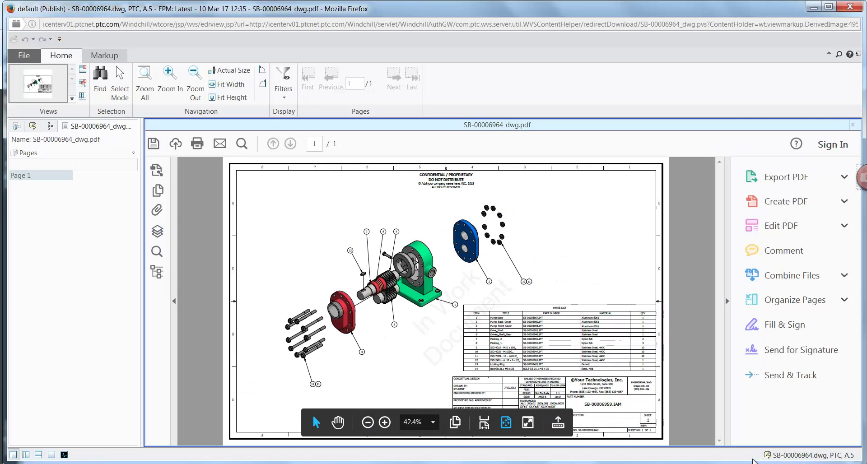
pyautogui.hotkey('alt', 'F4')
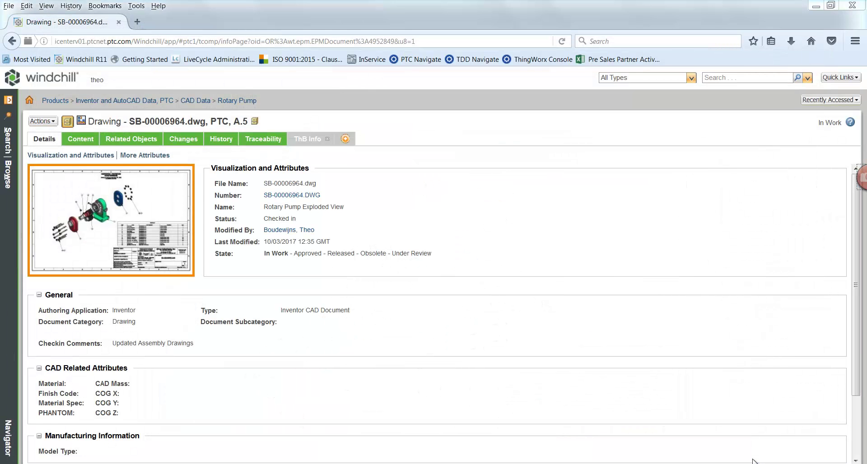
# - Browse the Inventor and AutoCAD Data product to the rotary pump assembly's structure, and highlight the Locking Ring in the visualization
pyautogui.click(8, 99)
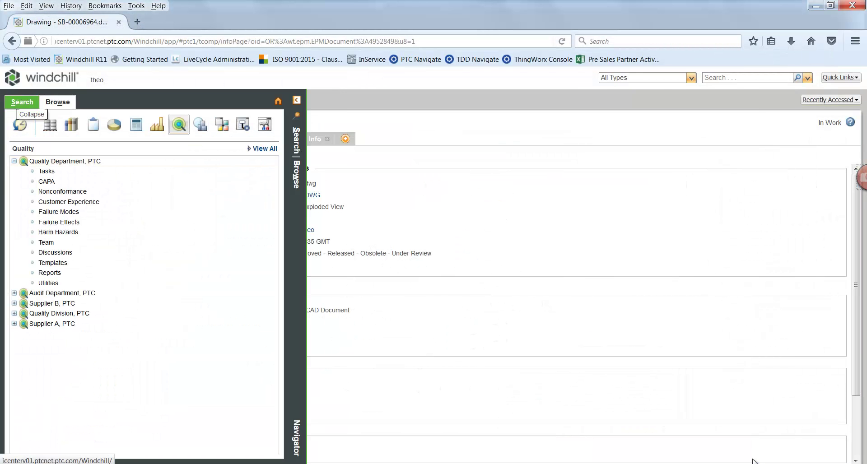
pyautogui.click(50, 124)
pyautogui.click(14, 161)
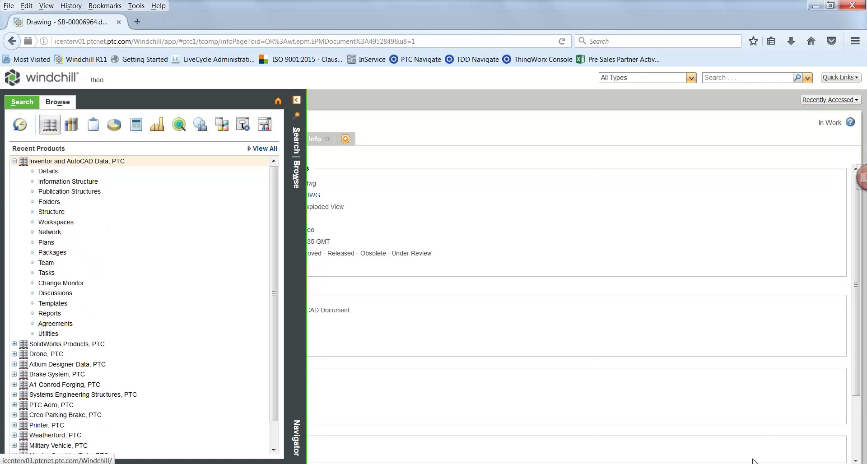
pyautogui.click(51, 211)
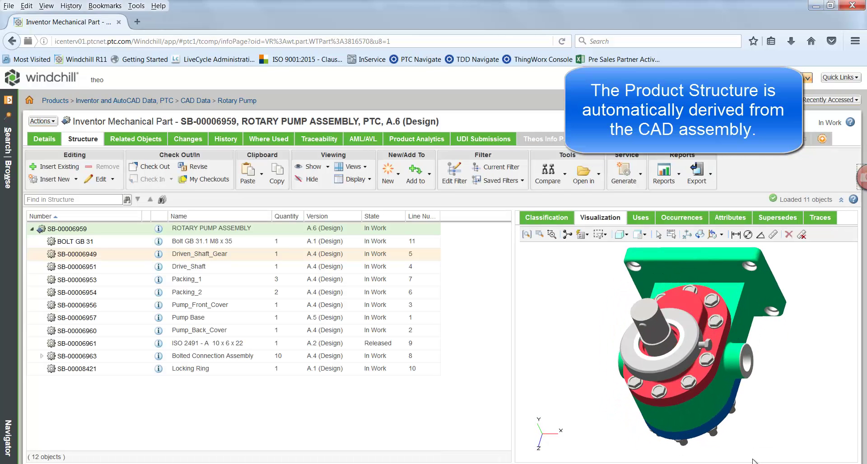
pyautogui.click(190, 368)
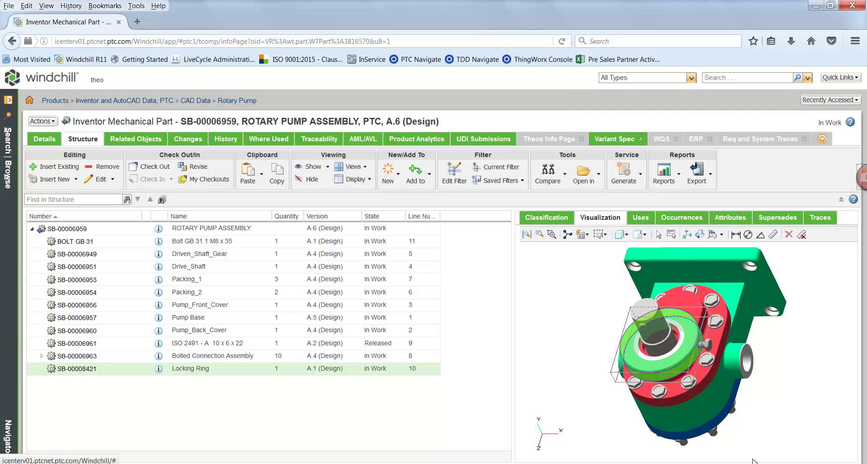
# - Submit a promotion request for the Locking Ring part and its IPT file to Released, using the Promotion Request Approval Process
pyautogui.click(696, 345)
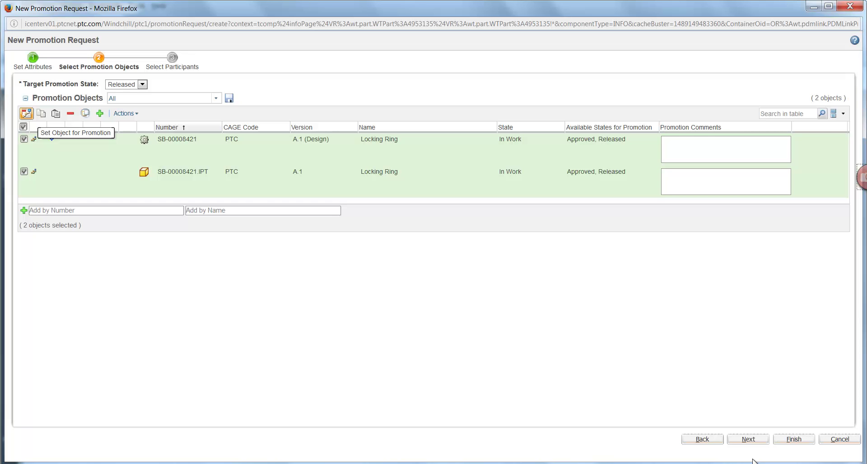
pyautogui.click(748, 439)
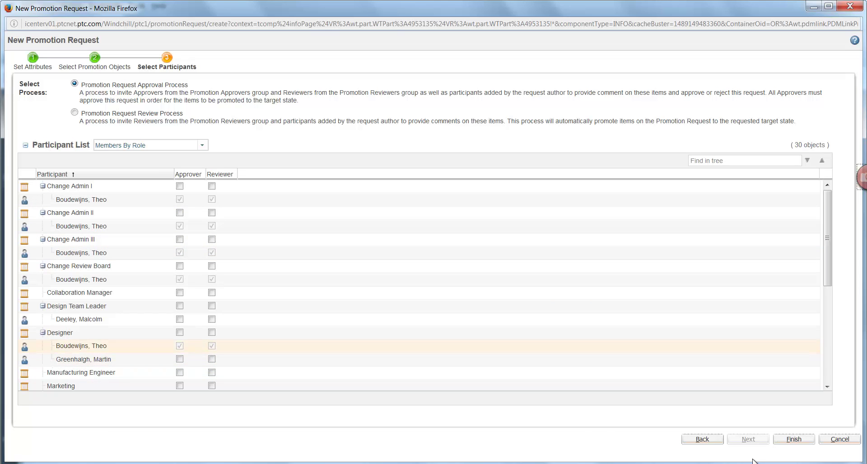
pyautogui.moveTo(827, 238); pyautogui.dragTo(827, 333)
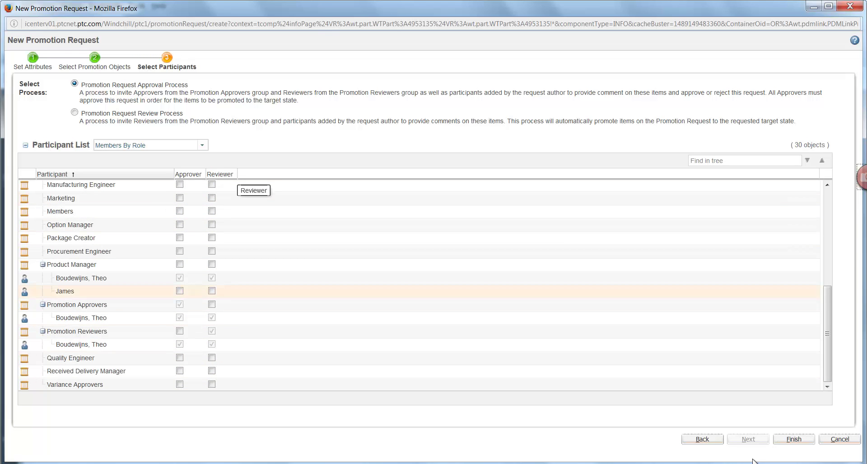
pyautogui.click(793, 439)
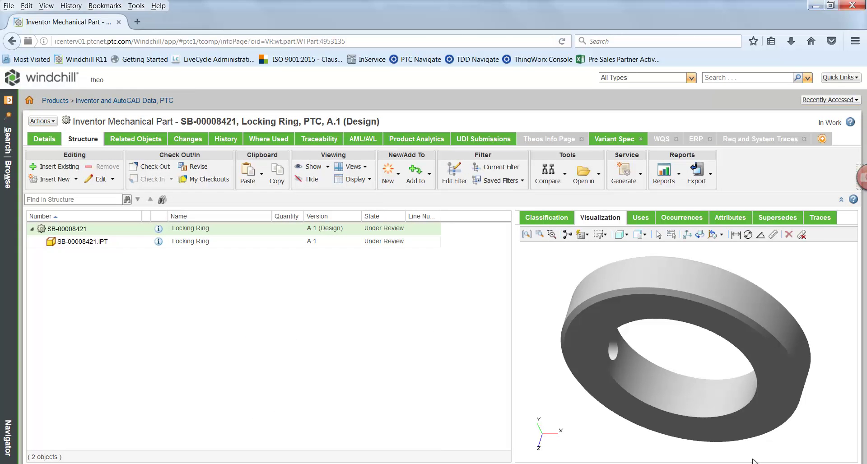
# - Open the Review Promotion Request task for the Locking Ring, and inspect its promotion object SB-00008421.IPT in Creo View
pyautogui.hotkey('alt', 'Home')
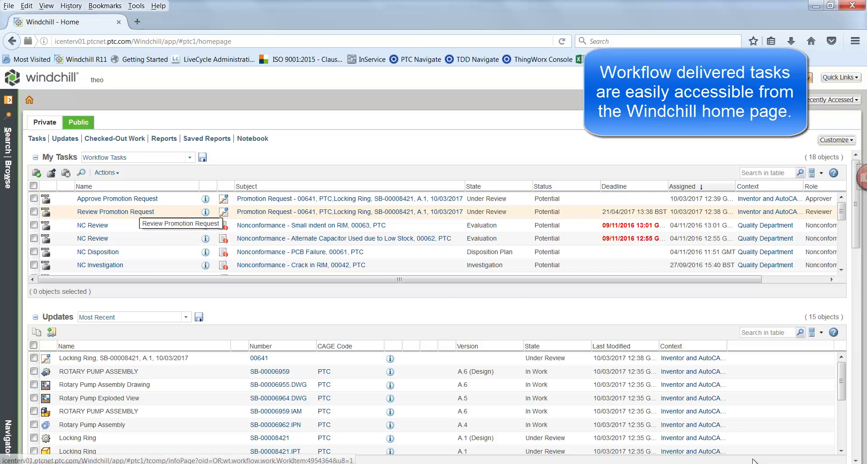
pyautogui.click(135, 212)
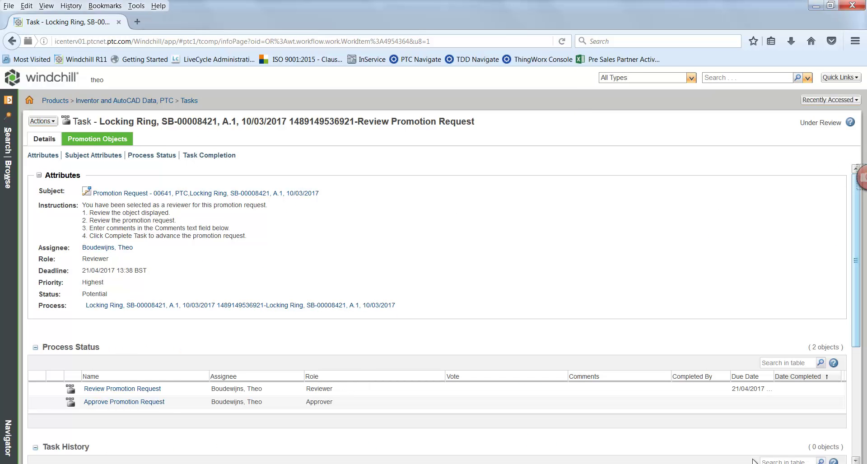
pyautogui.scroll(-5, 753, 461)
pyautogui.scroll(4, 753, 461)
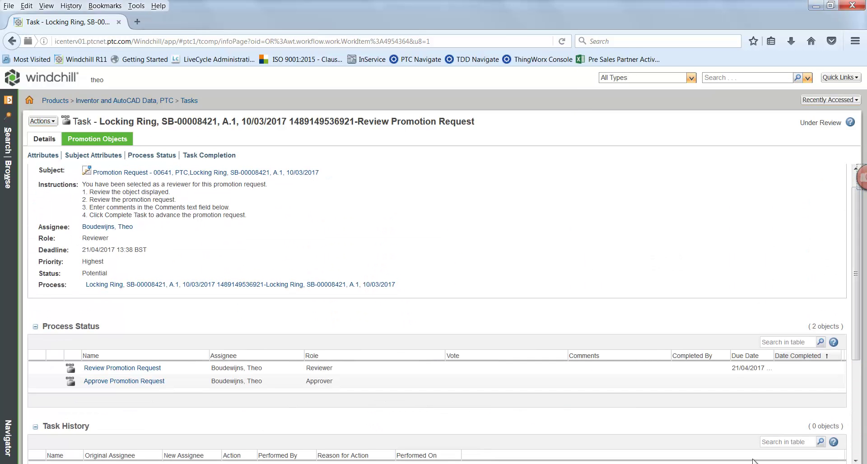
pyautogui.click(98, 138)
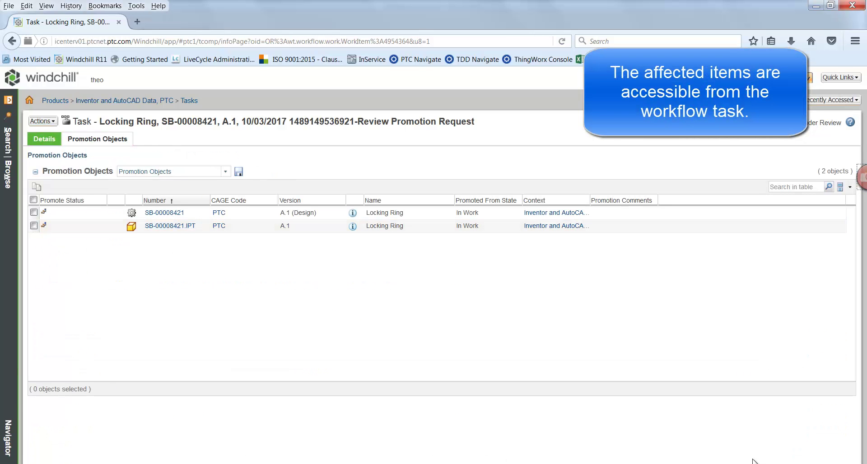
pyautogui.rightClick(198, 223)
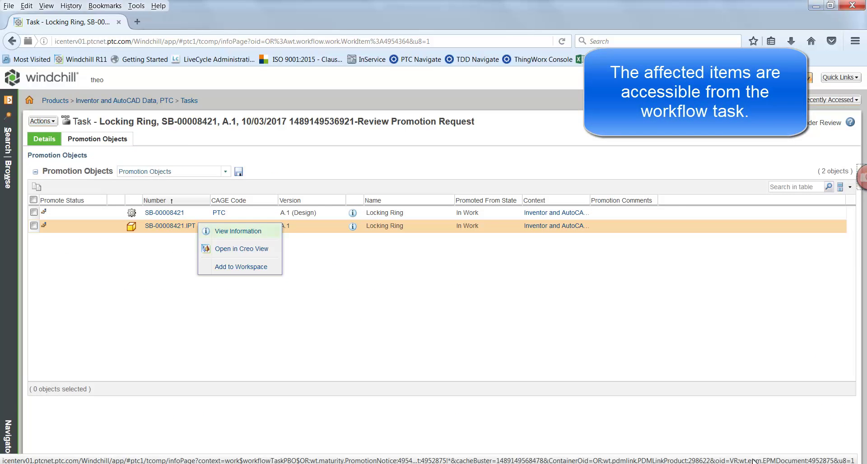
pyautogui.click(241, 248)
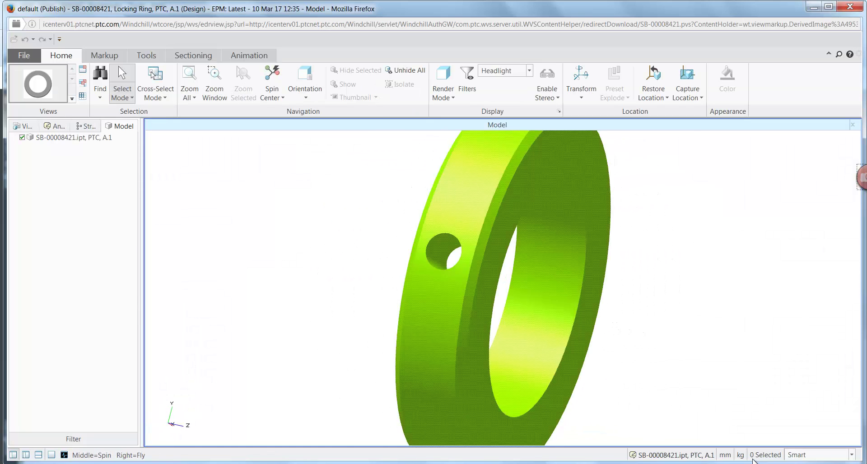
pyautogui.hotkey('alt', 'F4')
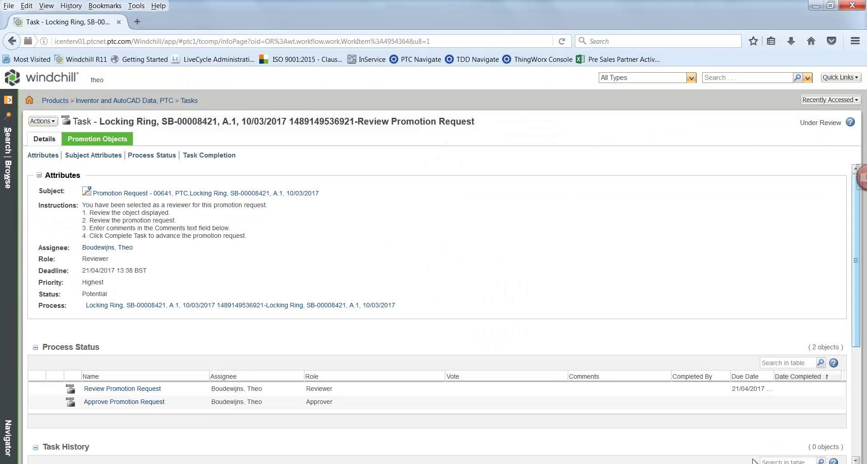
# - Complete the Review Promotion Request task for the Locking Ring with the comment "OK Reviewed"
pyautogui.scroll(-7, 752, 460)
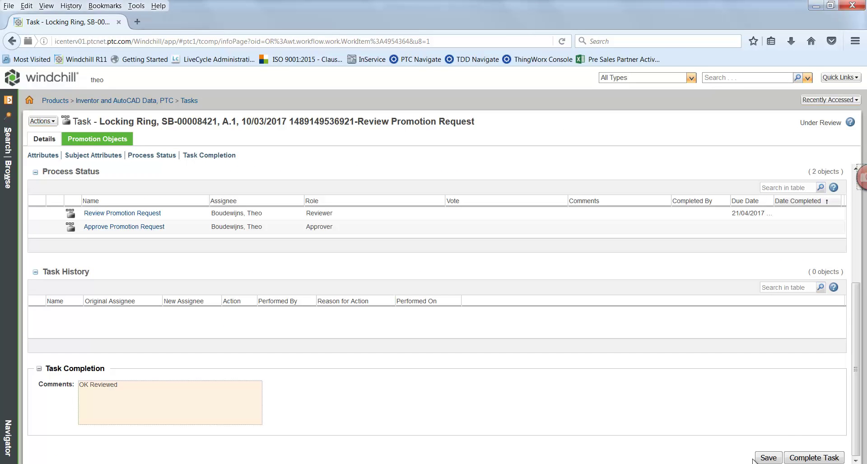
pyautogui.press('Tab')
pyautogui.press('Tab')
pyautogui.press('Return')
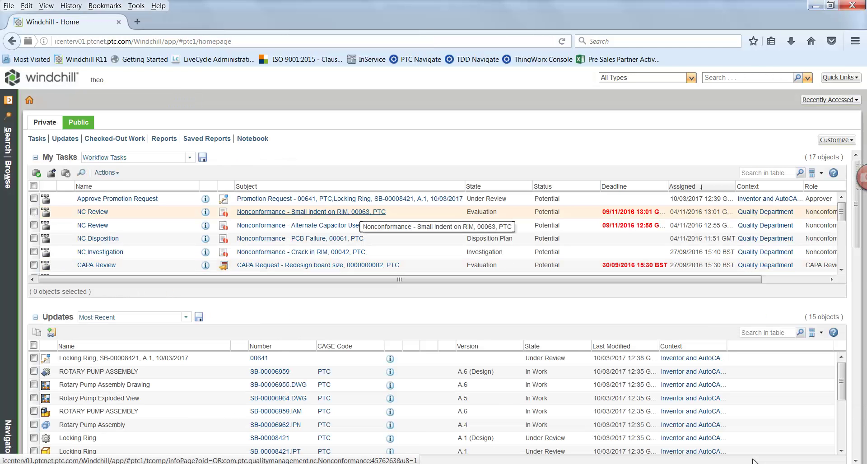
# - Check the promotion objects of the Locking Ring's Approve Promotion Request task, and complete it as Approve with the comment "OK to be released"
pyautogui.click(118, 199)
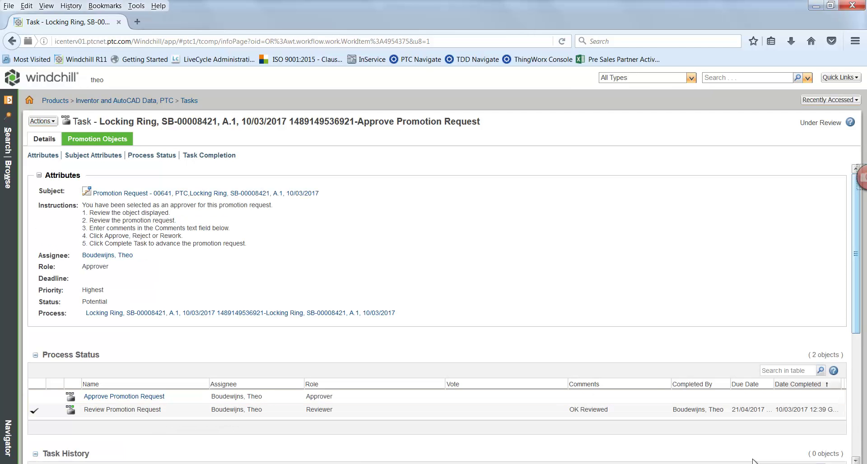
pyautogui.scroll(-5, 752, 461)
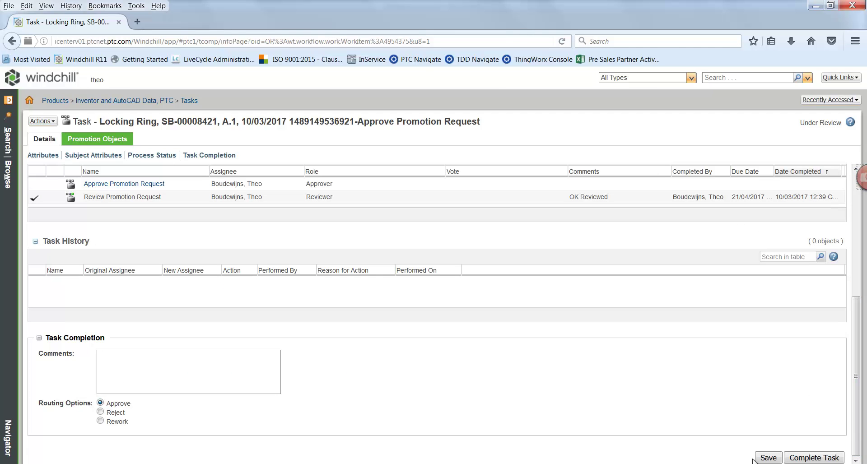
pyautogui.click(97, 139)
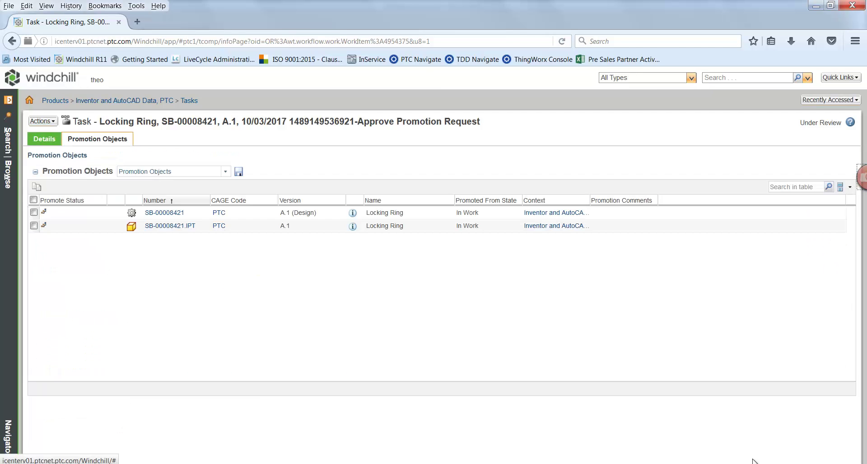
pyautogui.click(44, 138)
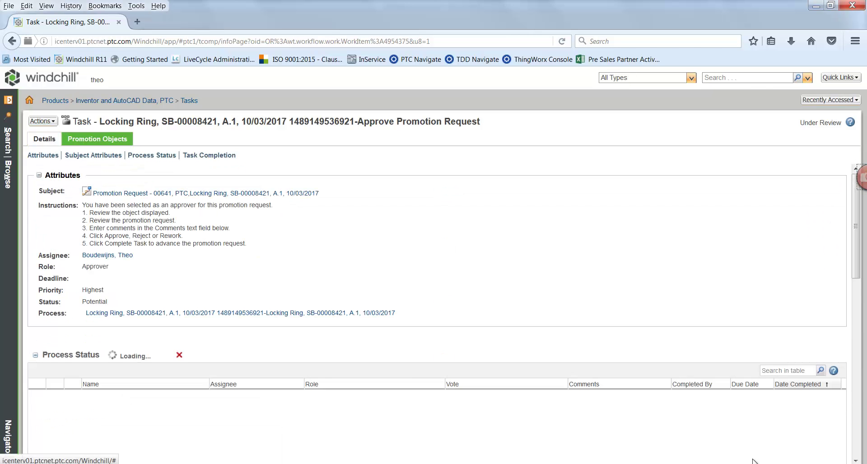
pyautogui.scroll(-5, 753, 461)
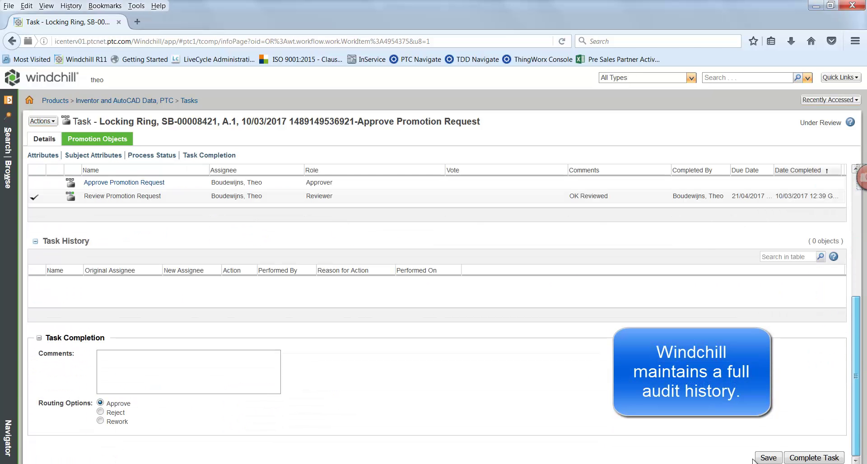
pyautogui.click(189, 371)
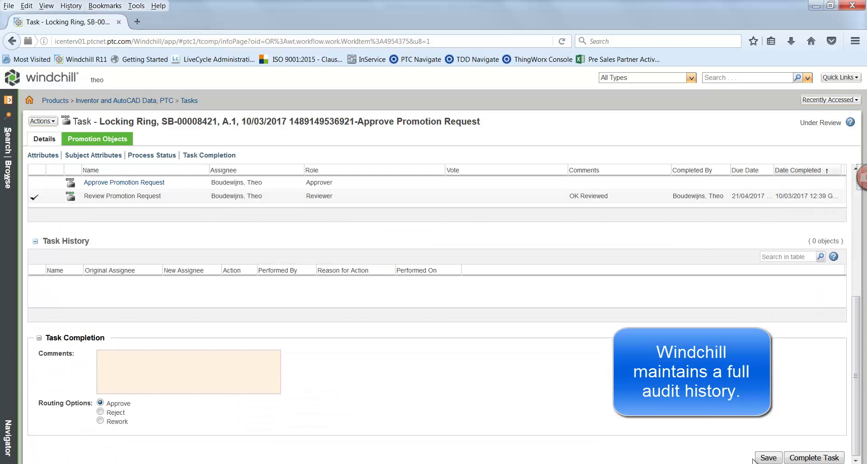
pyautogui.write('OK to be released')
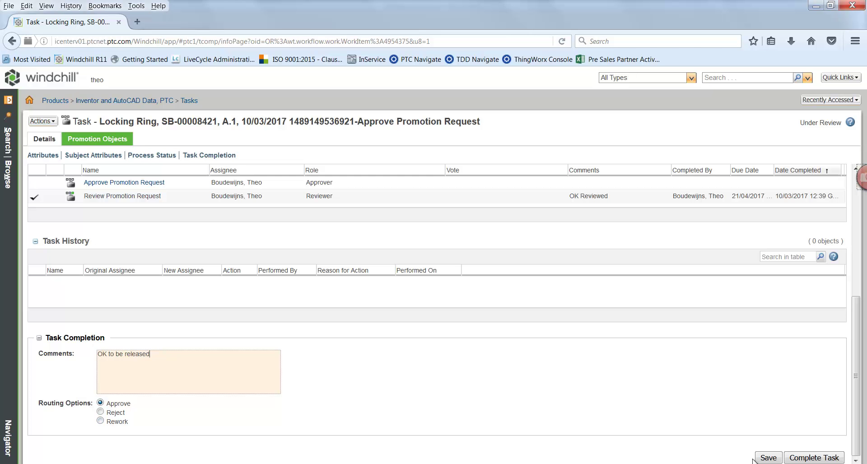
pyautogui.click(814, 457)
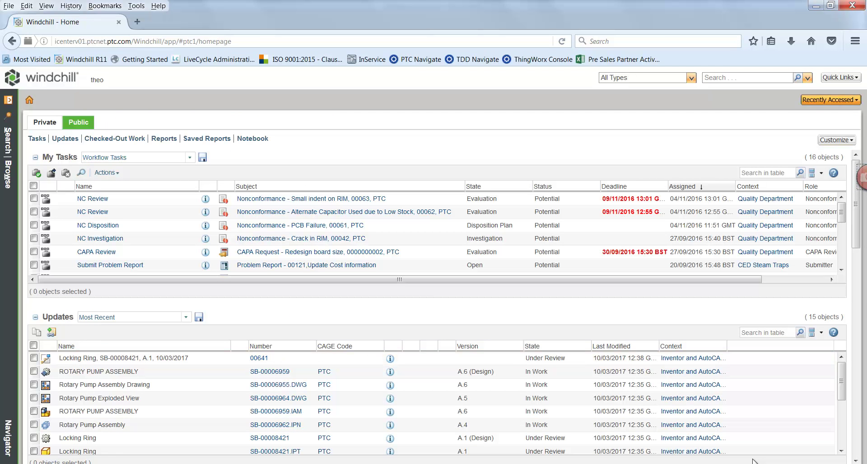
# - Reopen the recently accessed rotary pump assembly SB-00006959, and examine the Locking Ring's state in its structure
pyautogui.click(830, 100)
pyautogui.click(696, 141)
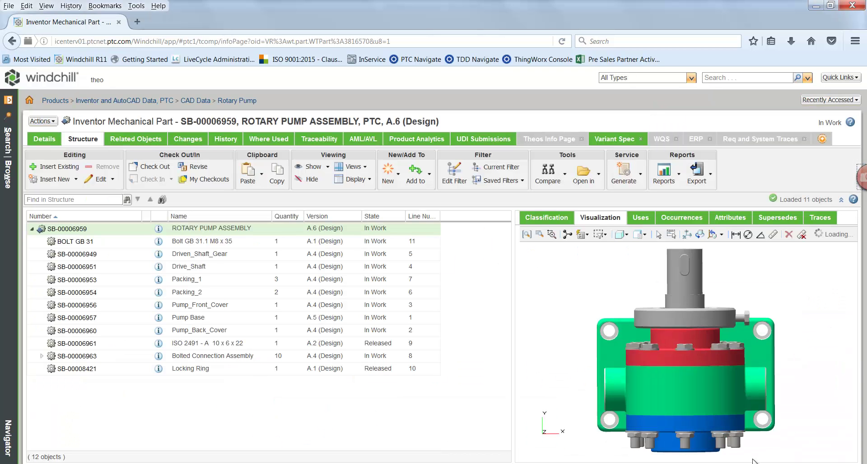
pyautogui.click(239, 369)
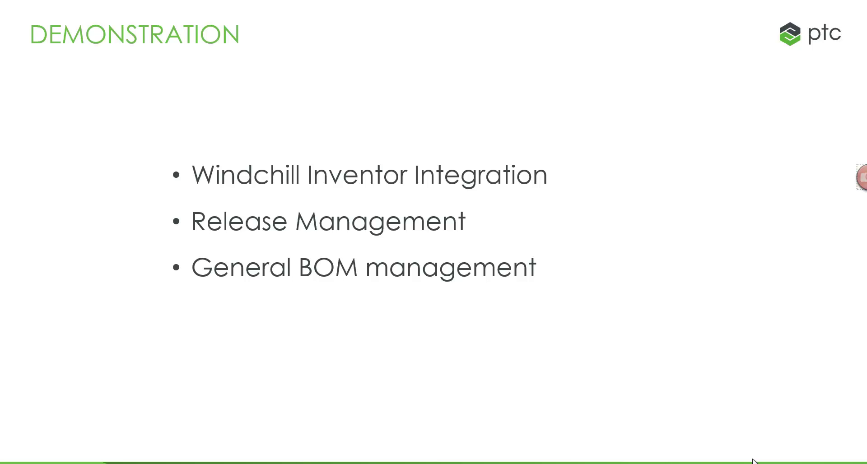
pyautogui.press('Right')
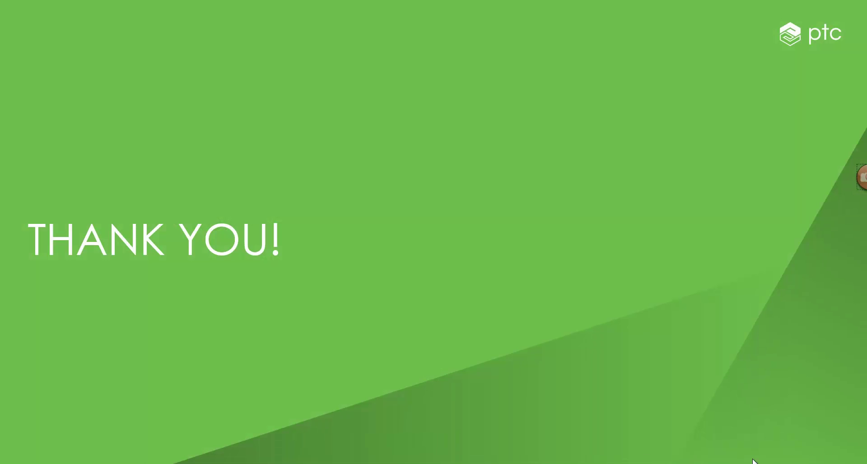